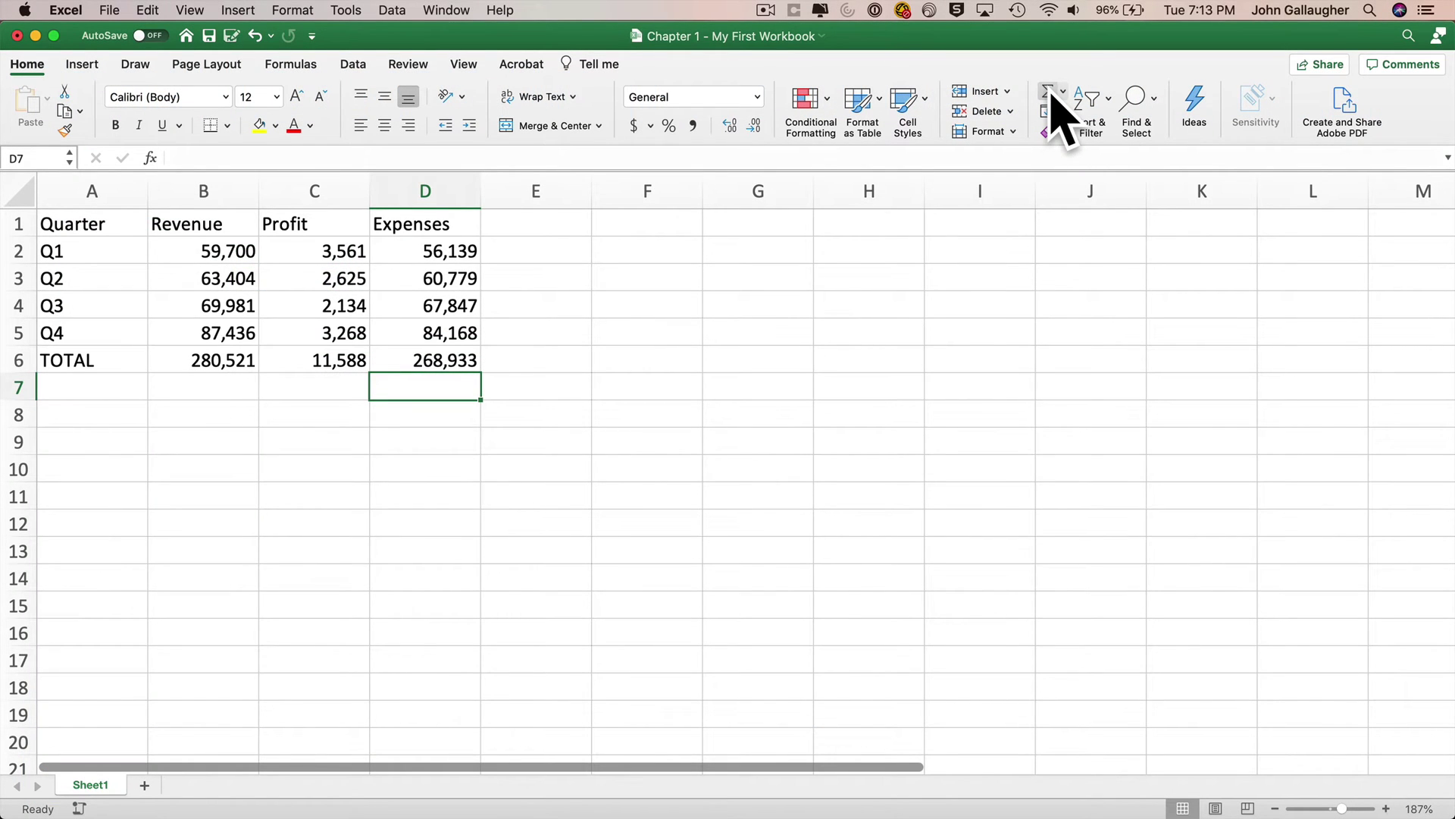
- Try bold formatting on the header cells A1:D1 and undo it
click(98, 221)
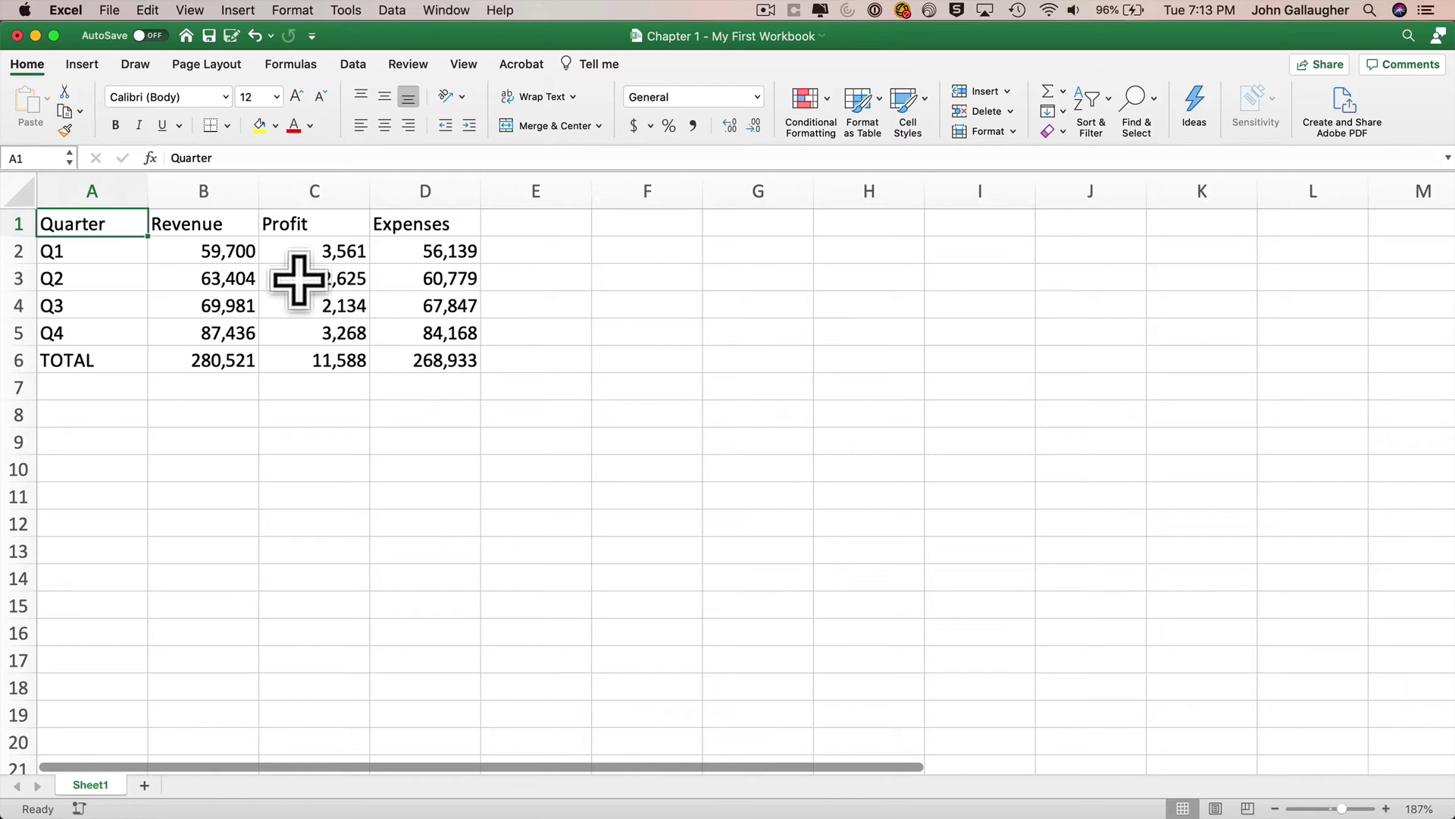
click(121, 130)
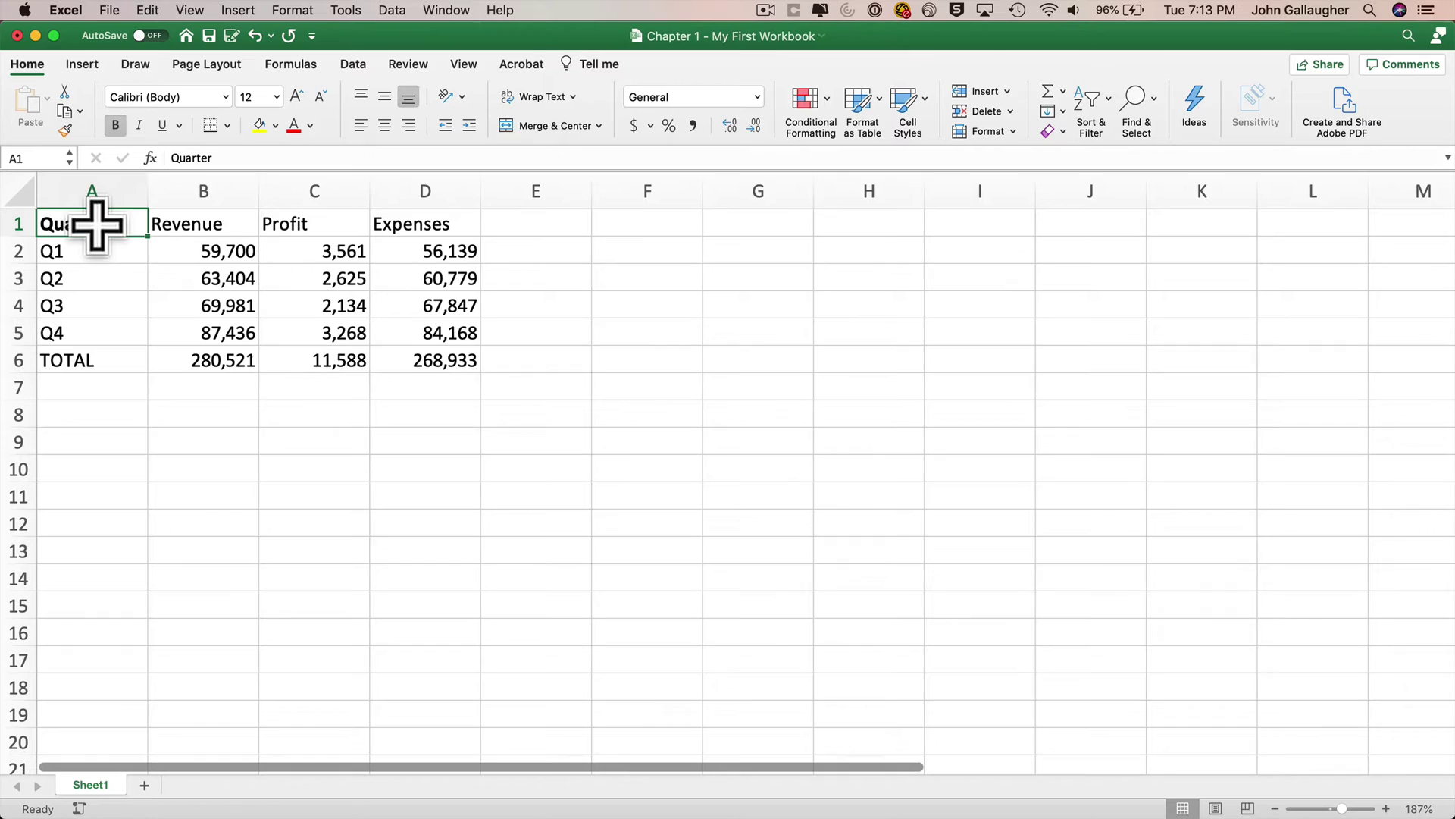
drag(81, 220, 405, 228)
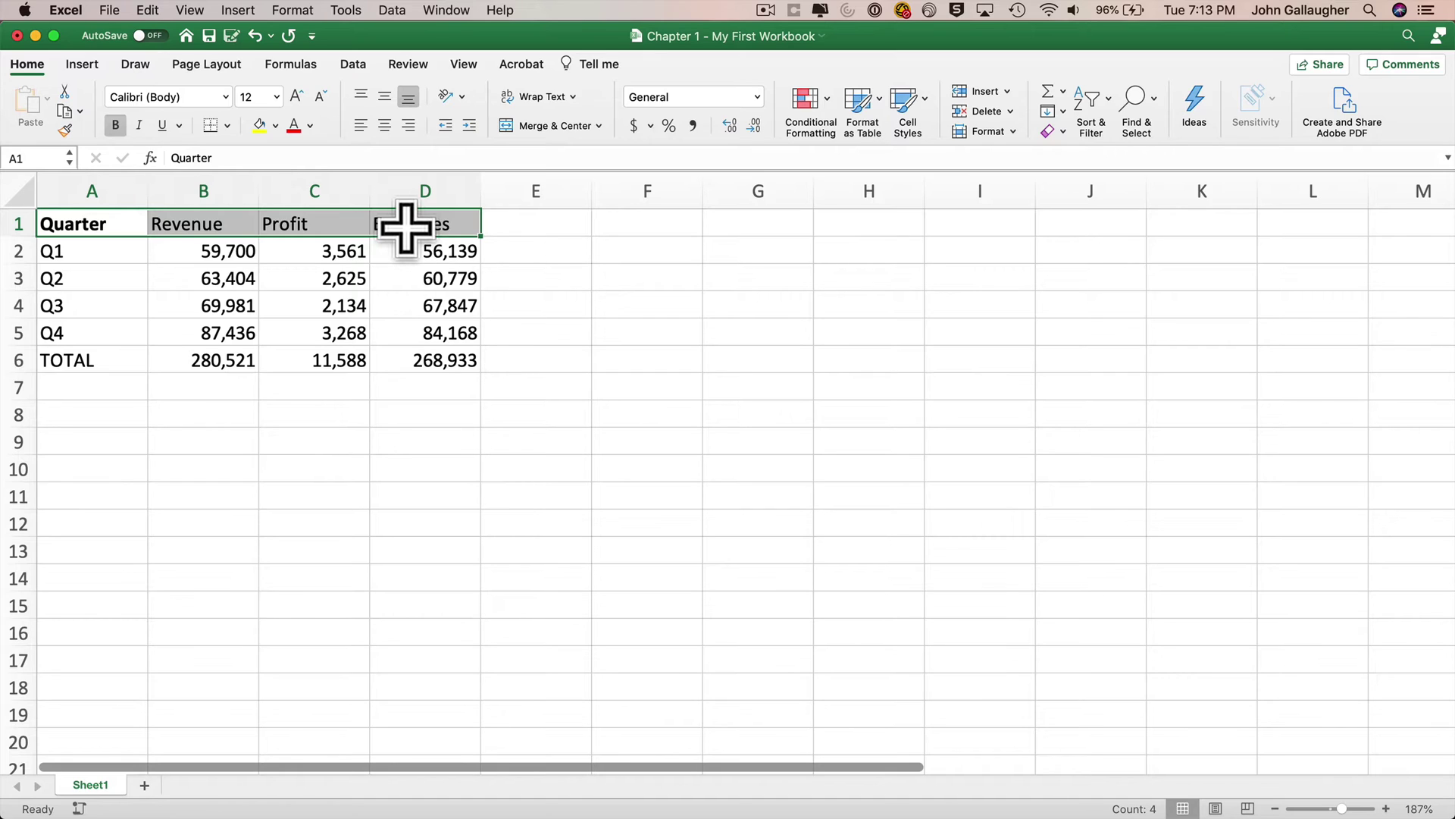
click(118, 126)
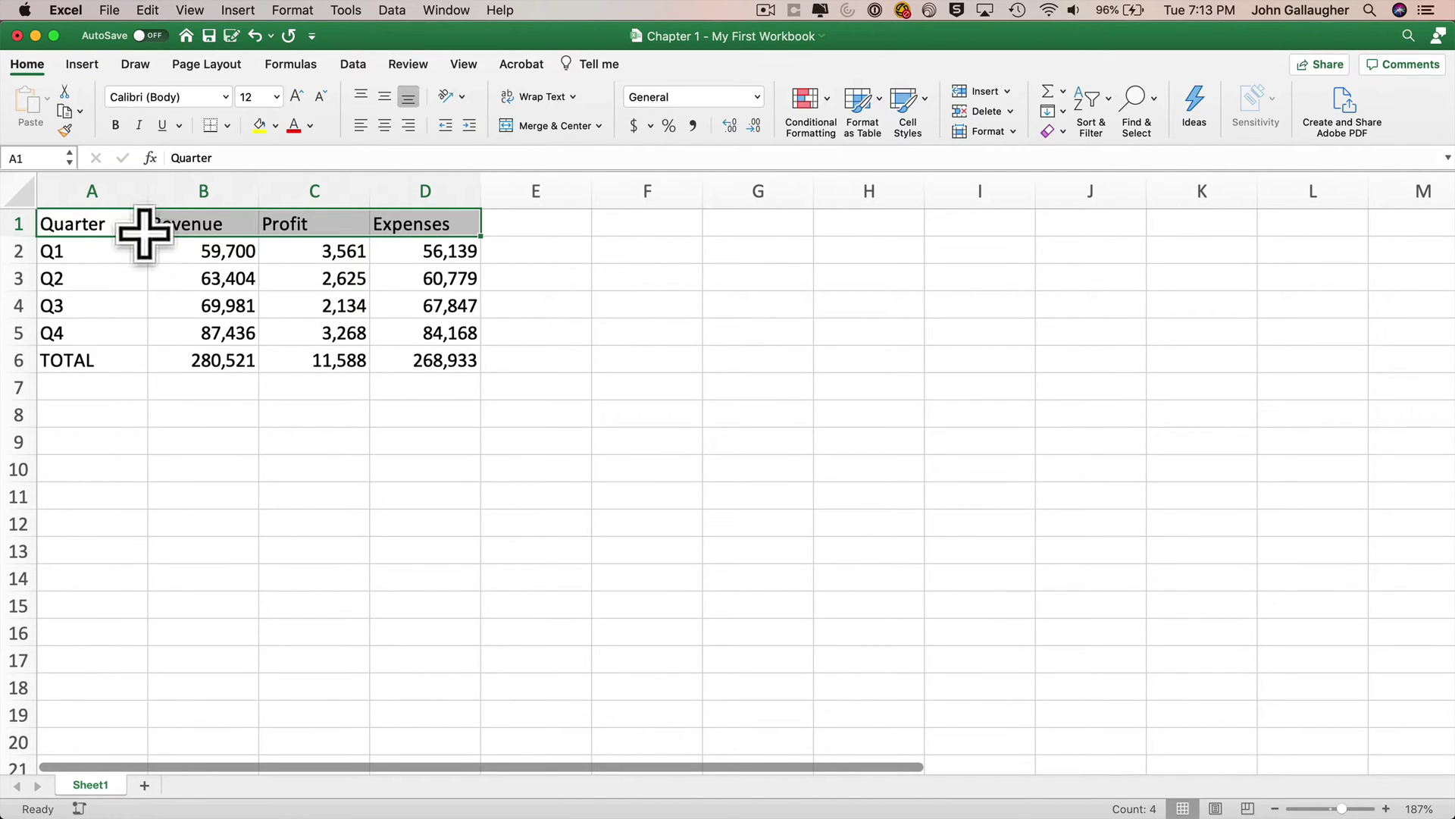
click(115, 125)
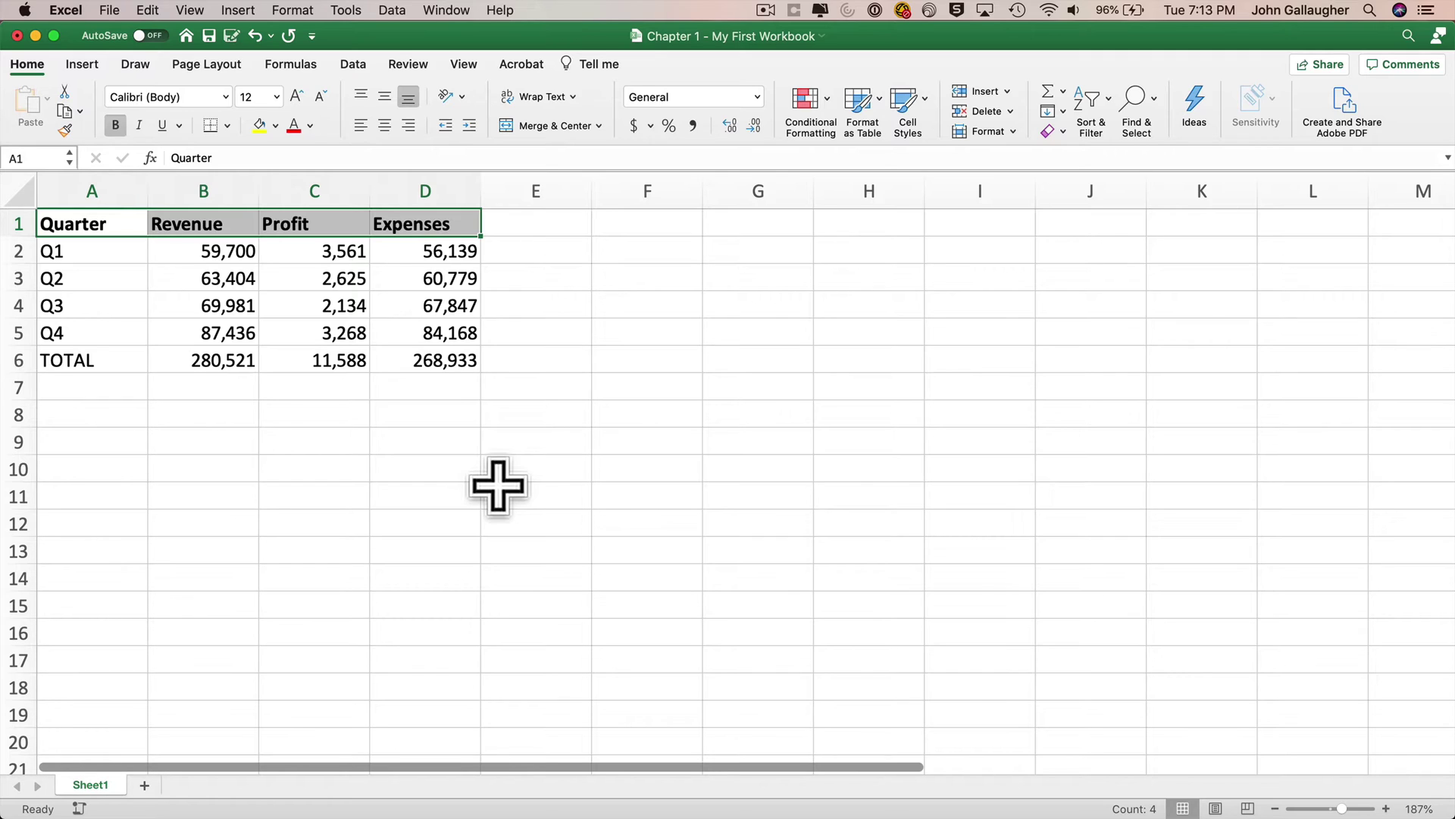
key(super+z)
click(542, 496)
- Make the header row A1:D1 and the row labels A2:A6 bold together using a non-adjacent selection
drag(83, 222, 397, 229)
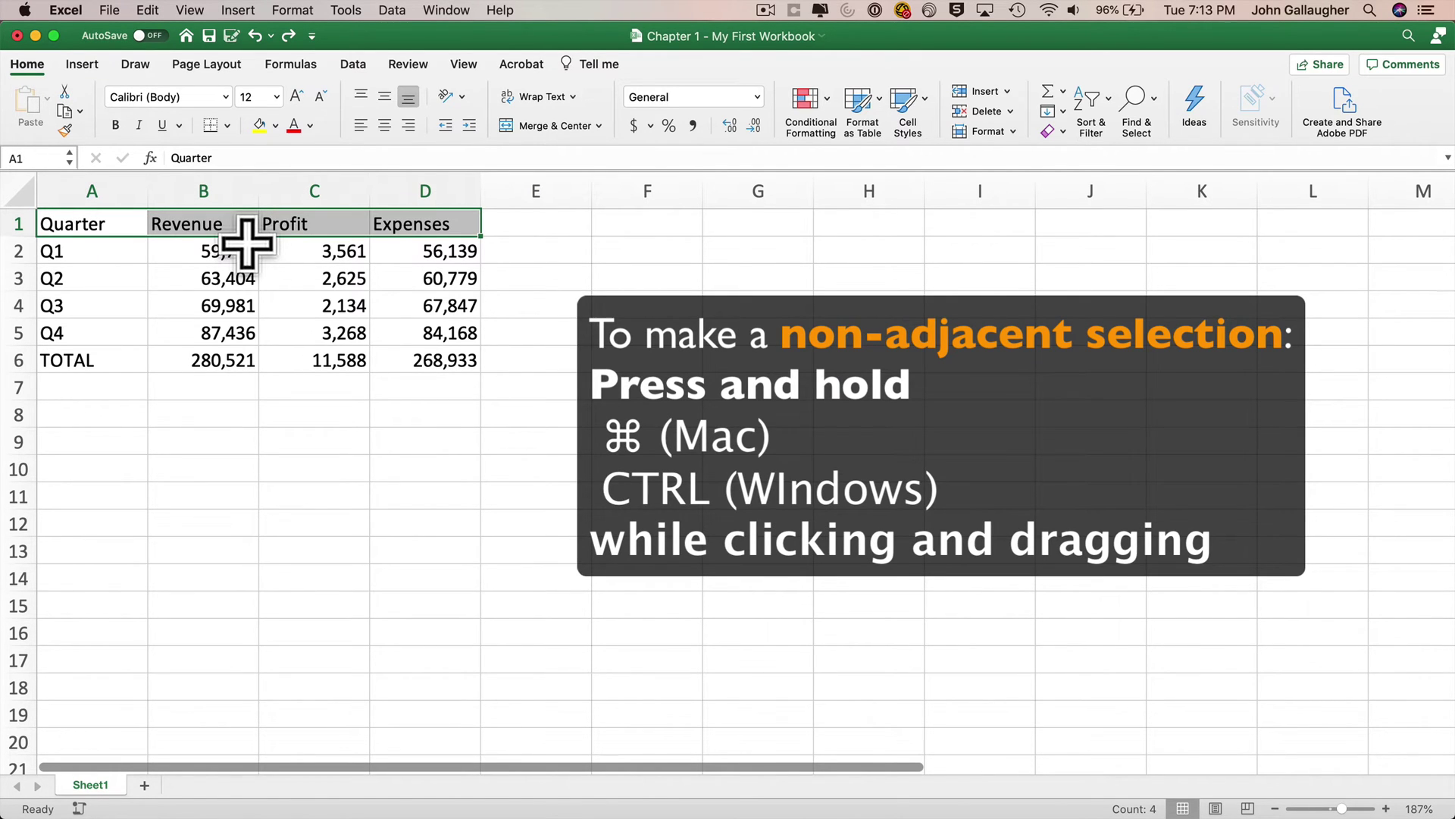
super+click(98, 253)
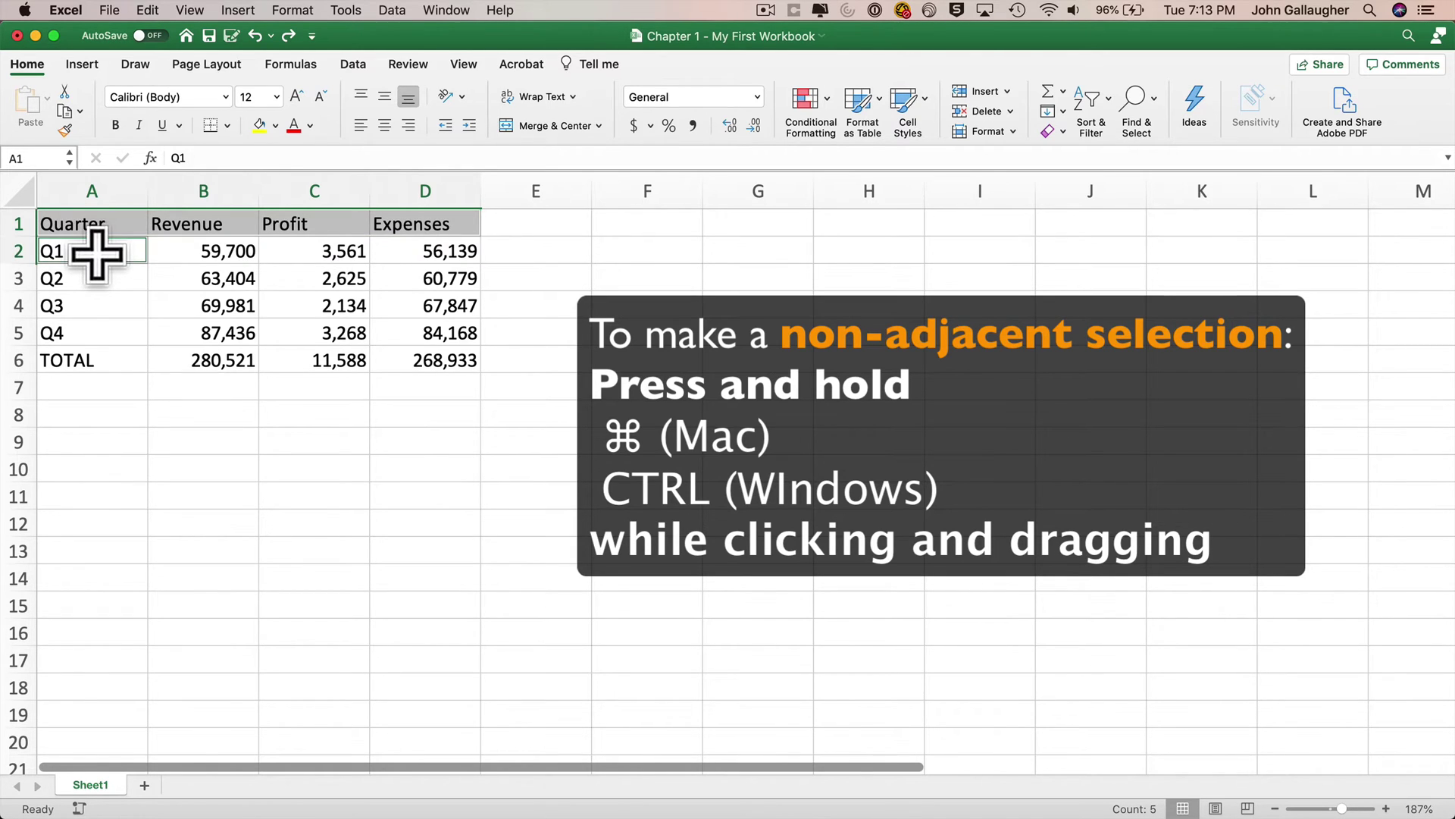
drag(98, 253, 101, 357)
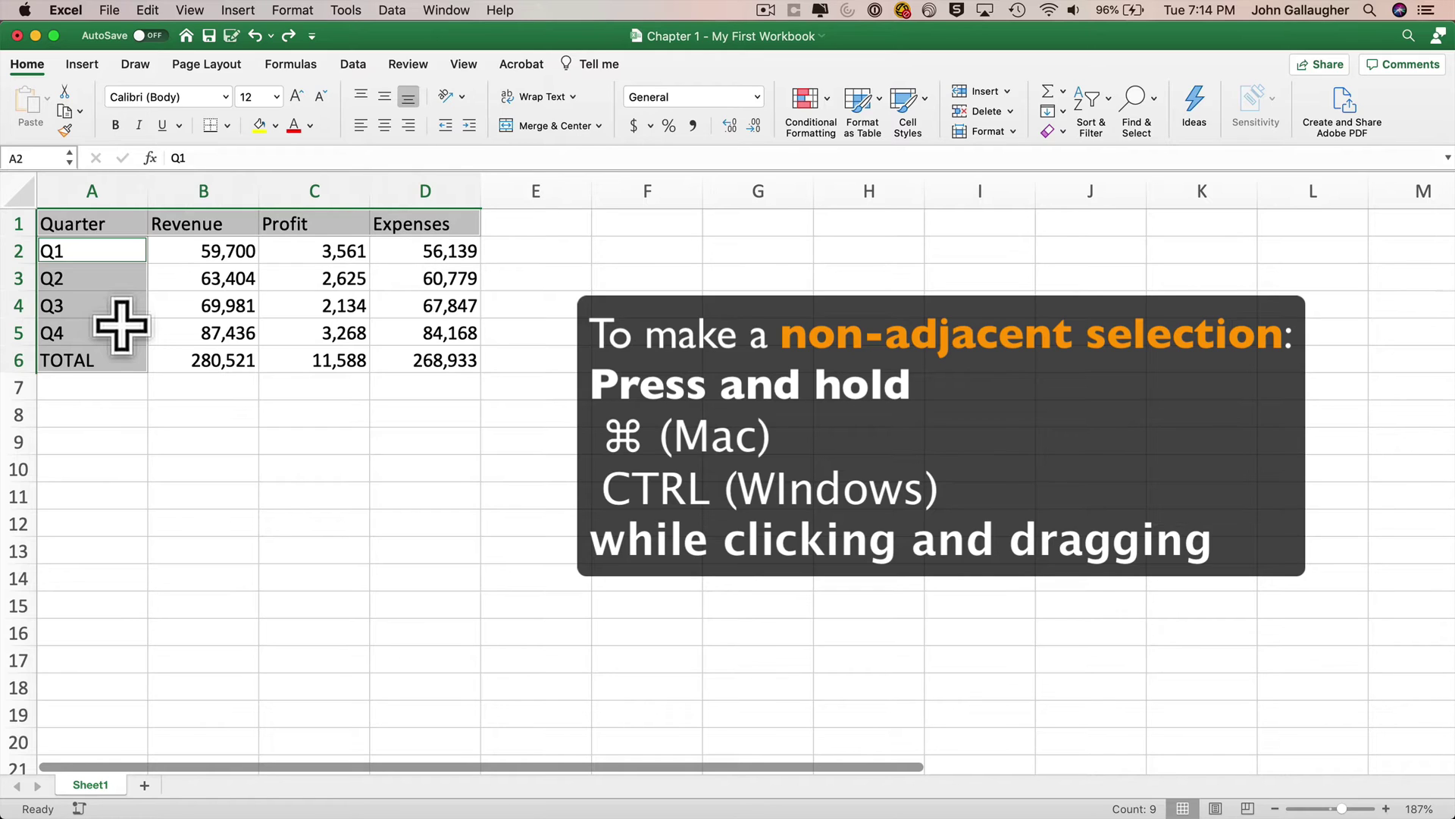
click(116, 126)
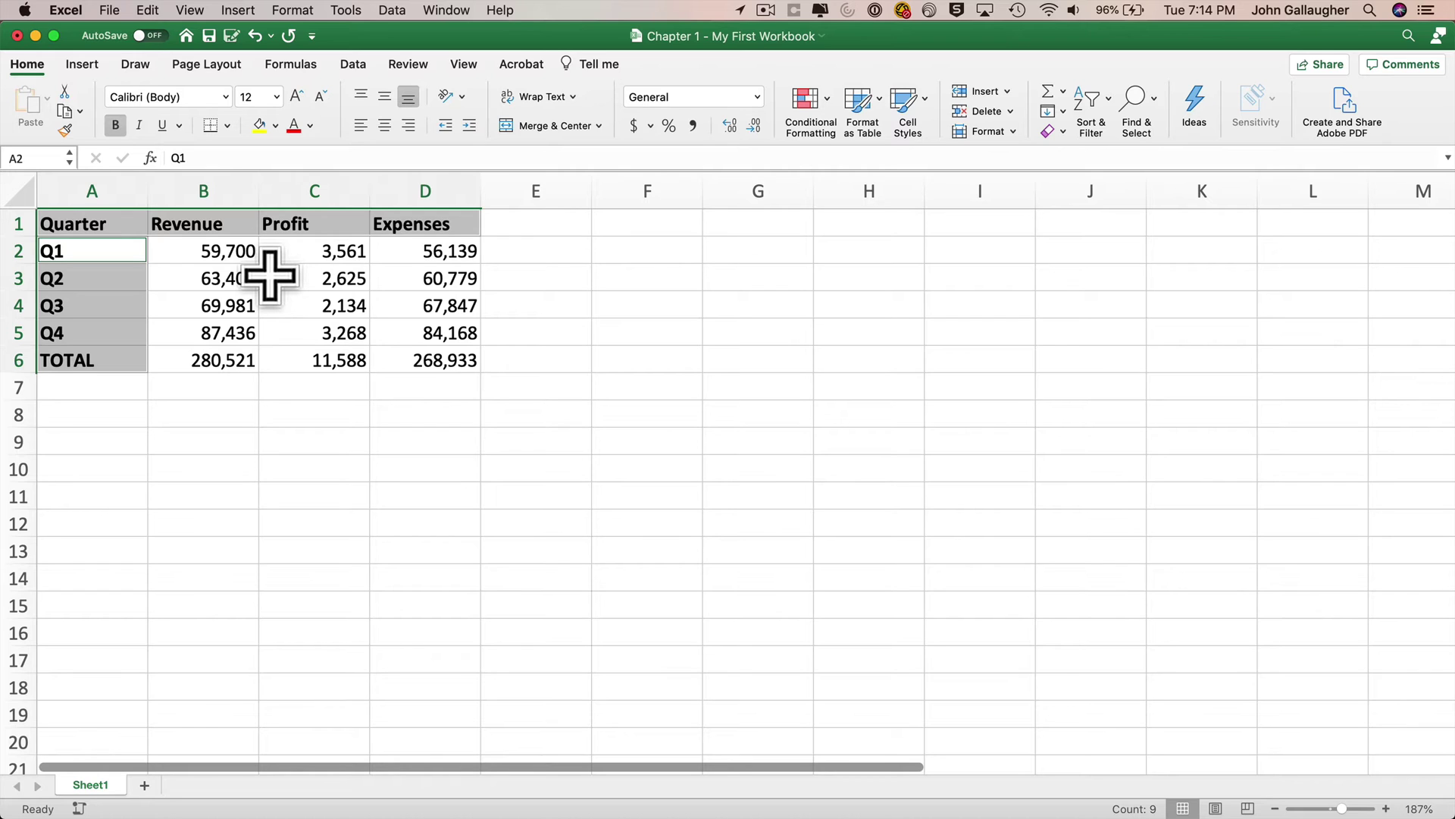
- Apply the dollar Accounting format to the figures in B2:D6, trying the Currency format in between
drag(220, 258, 446, 358)
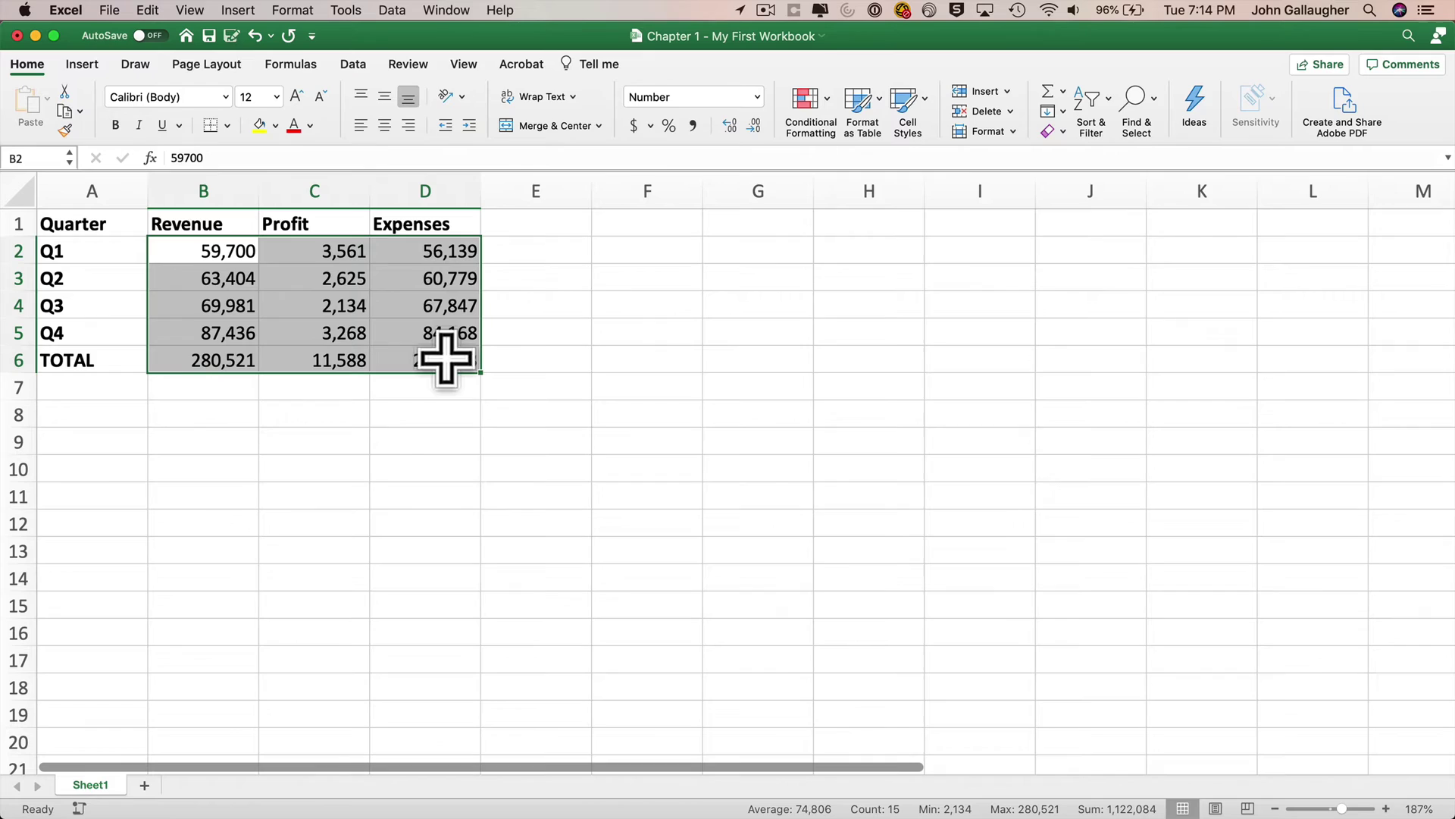
click(632, 126)
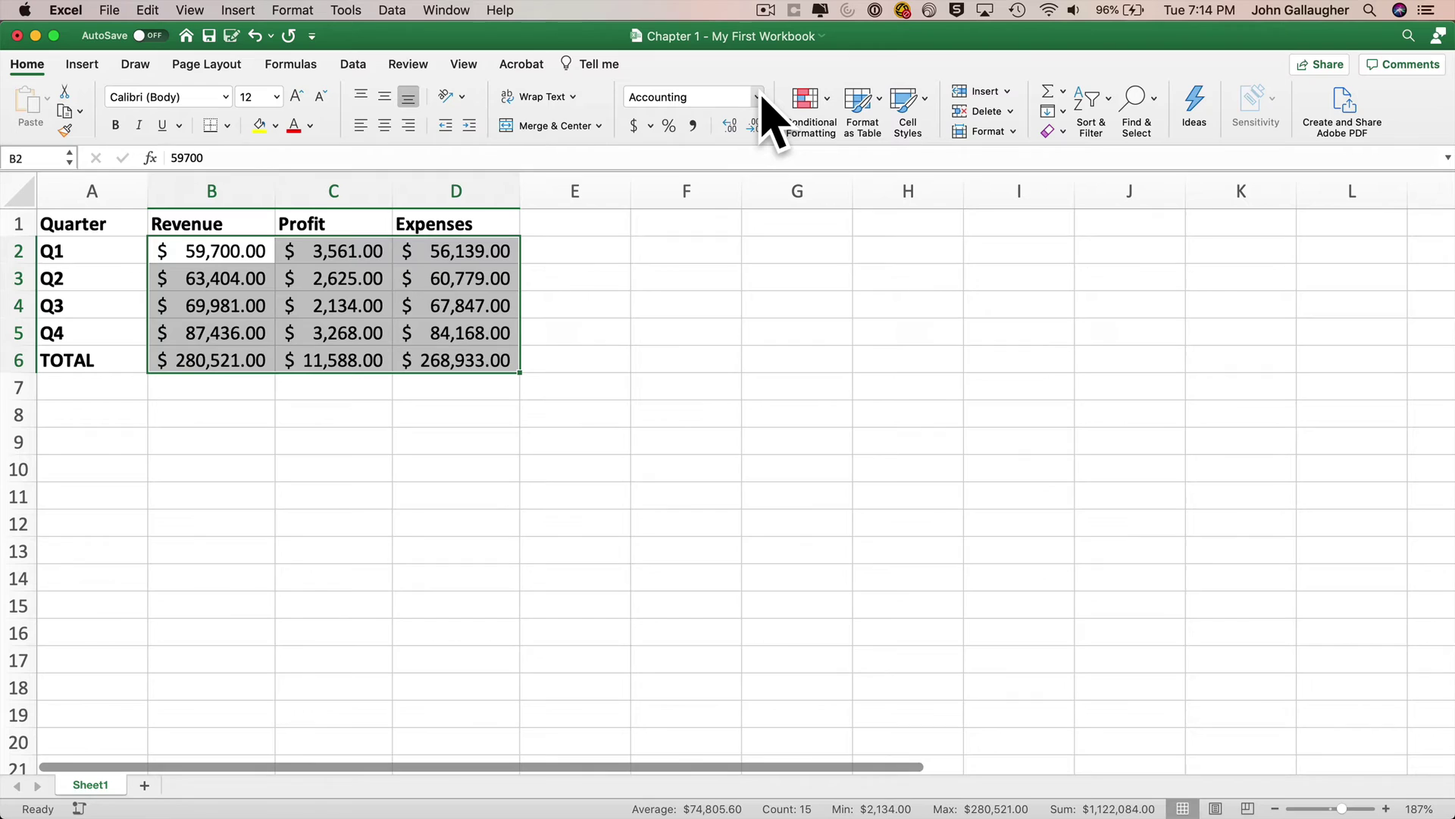
click(757, 97)
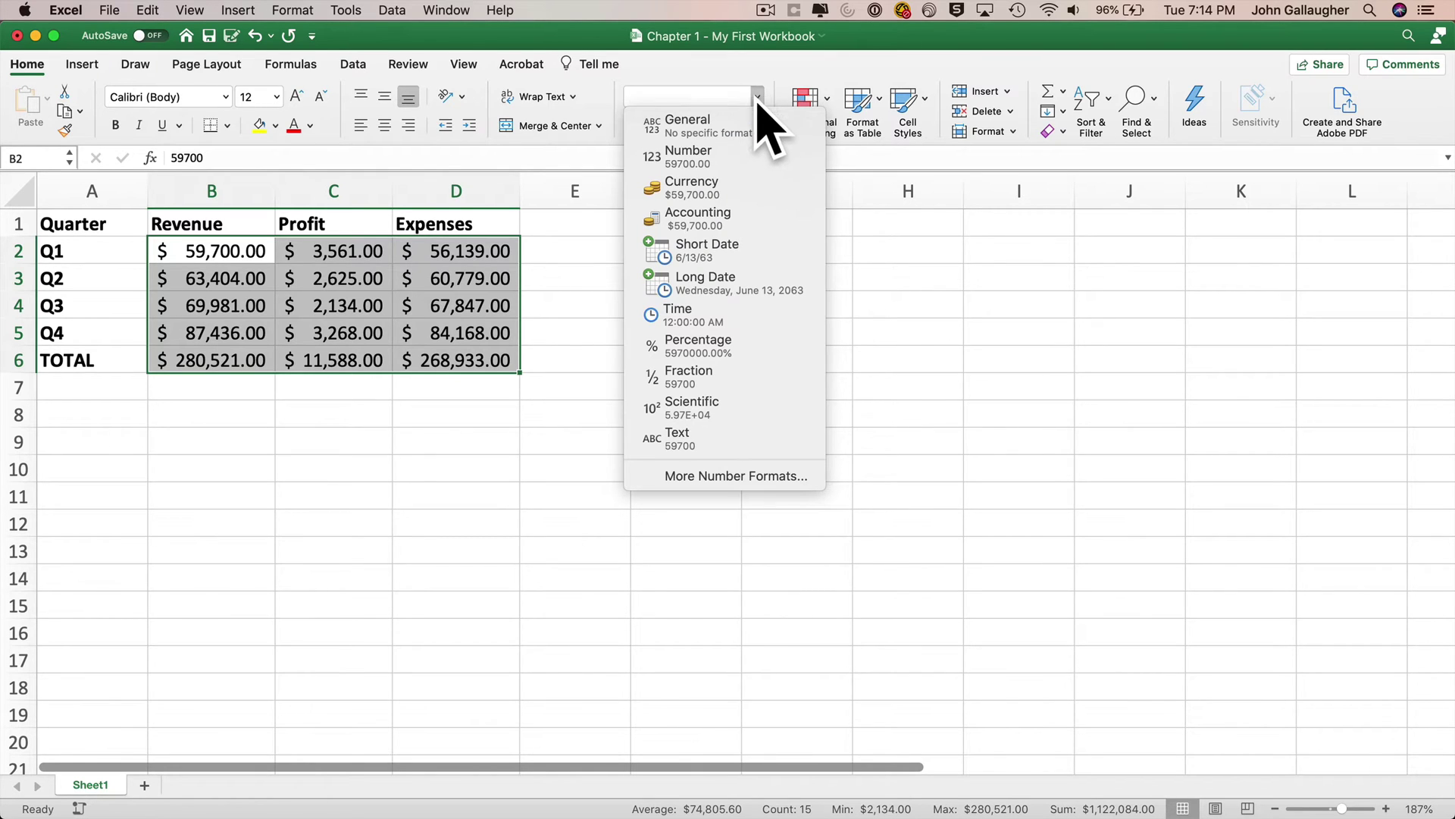
click(748, 201)
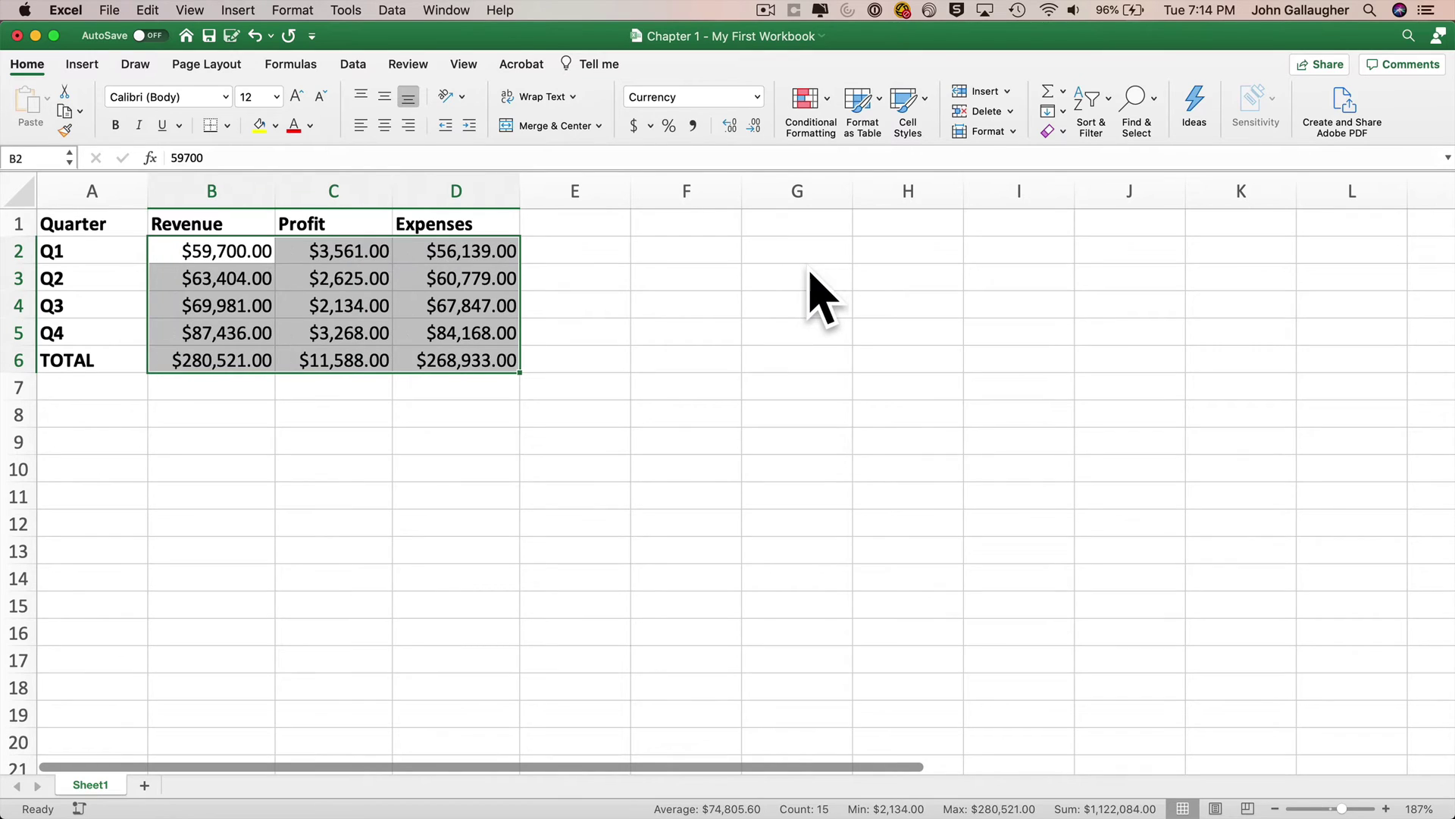
click(642, 134)
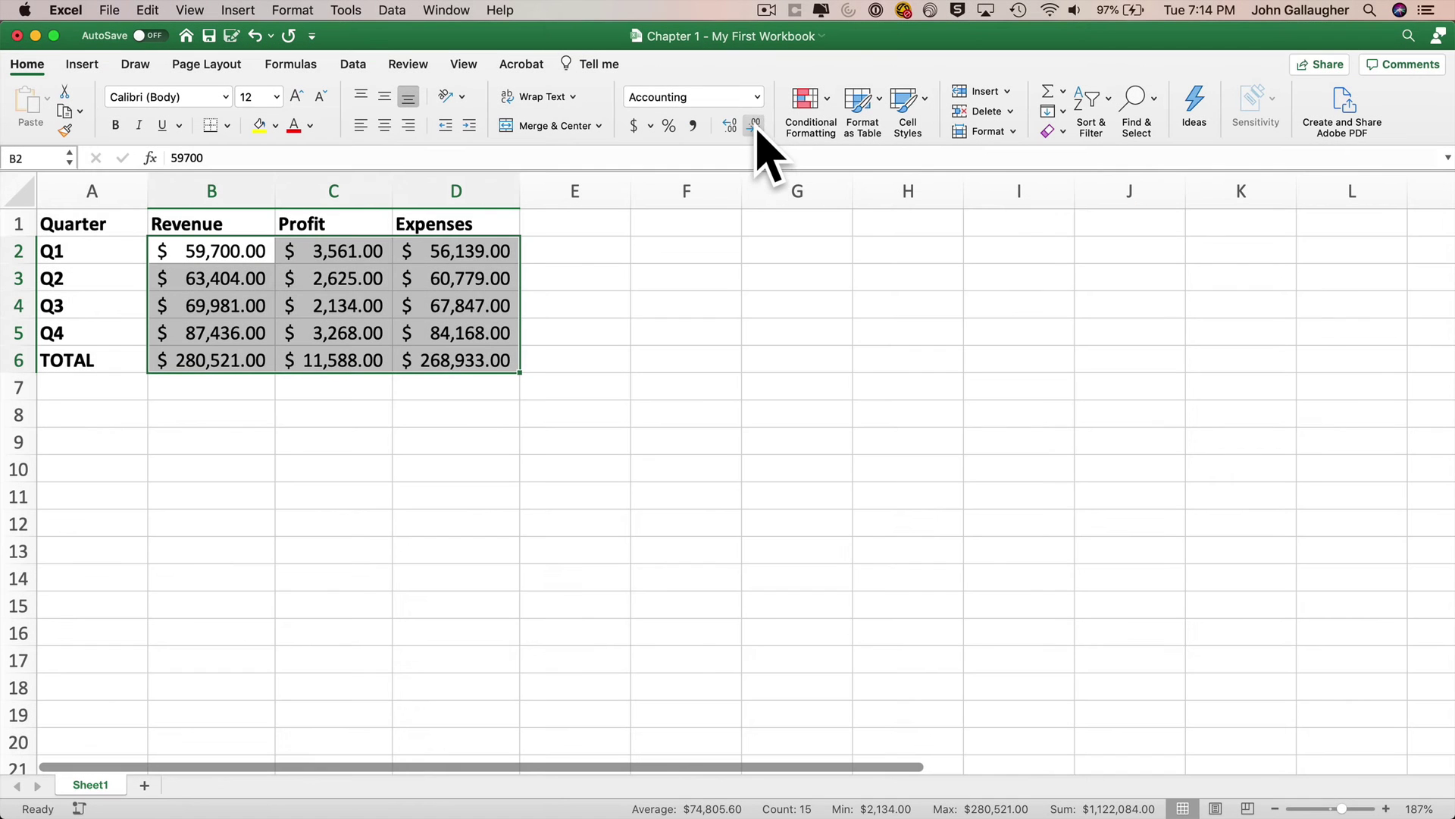
- Reduce the figures in B2:D6 to zero decimal places, trying one decimal place along the way
click(754, 125)
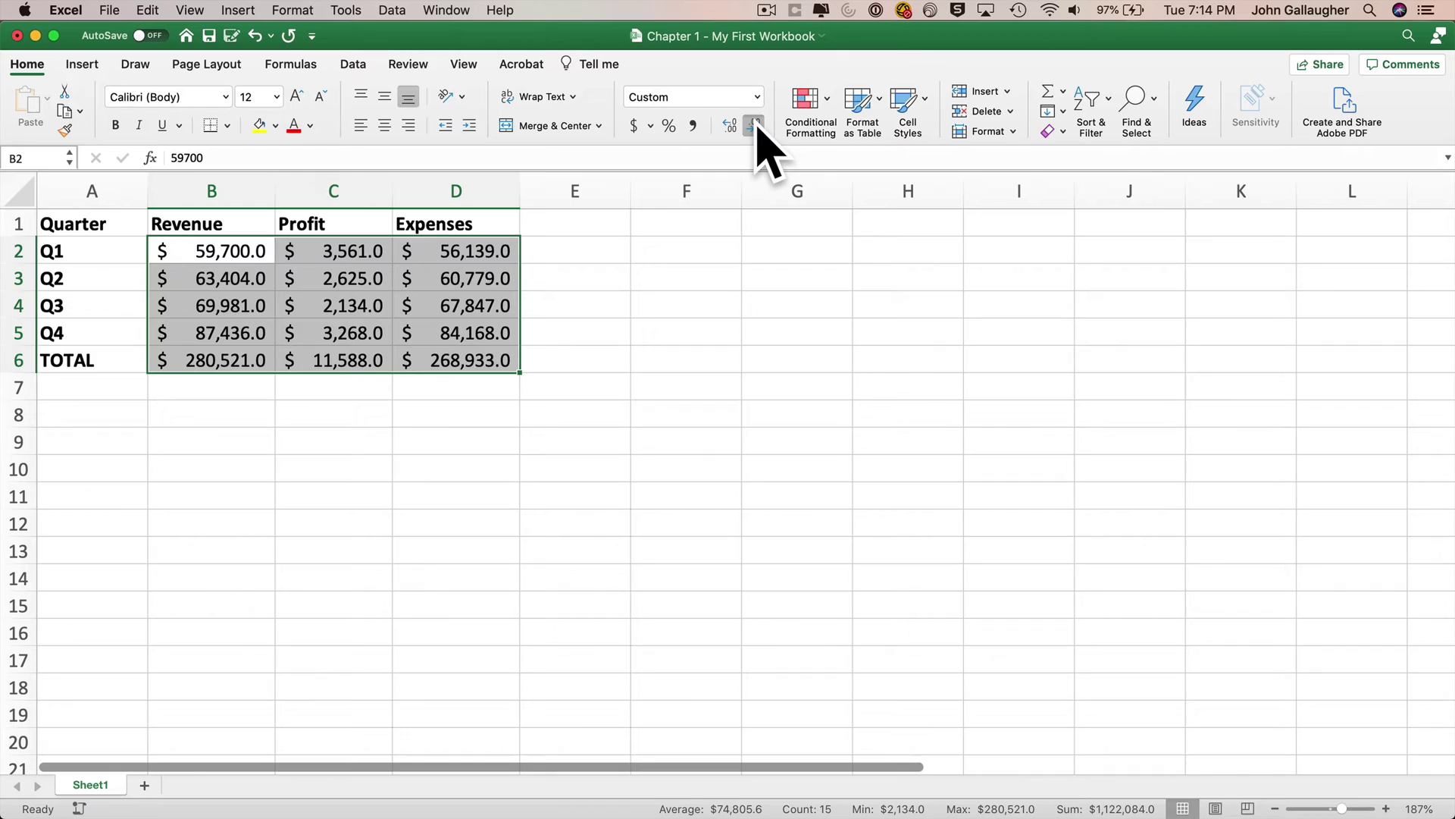
click(757, 127)
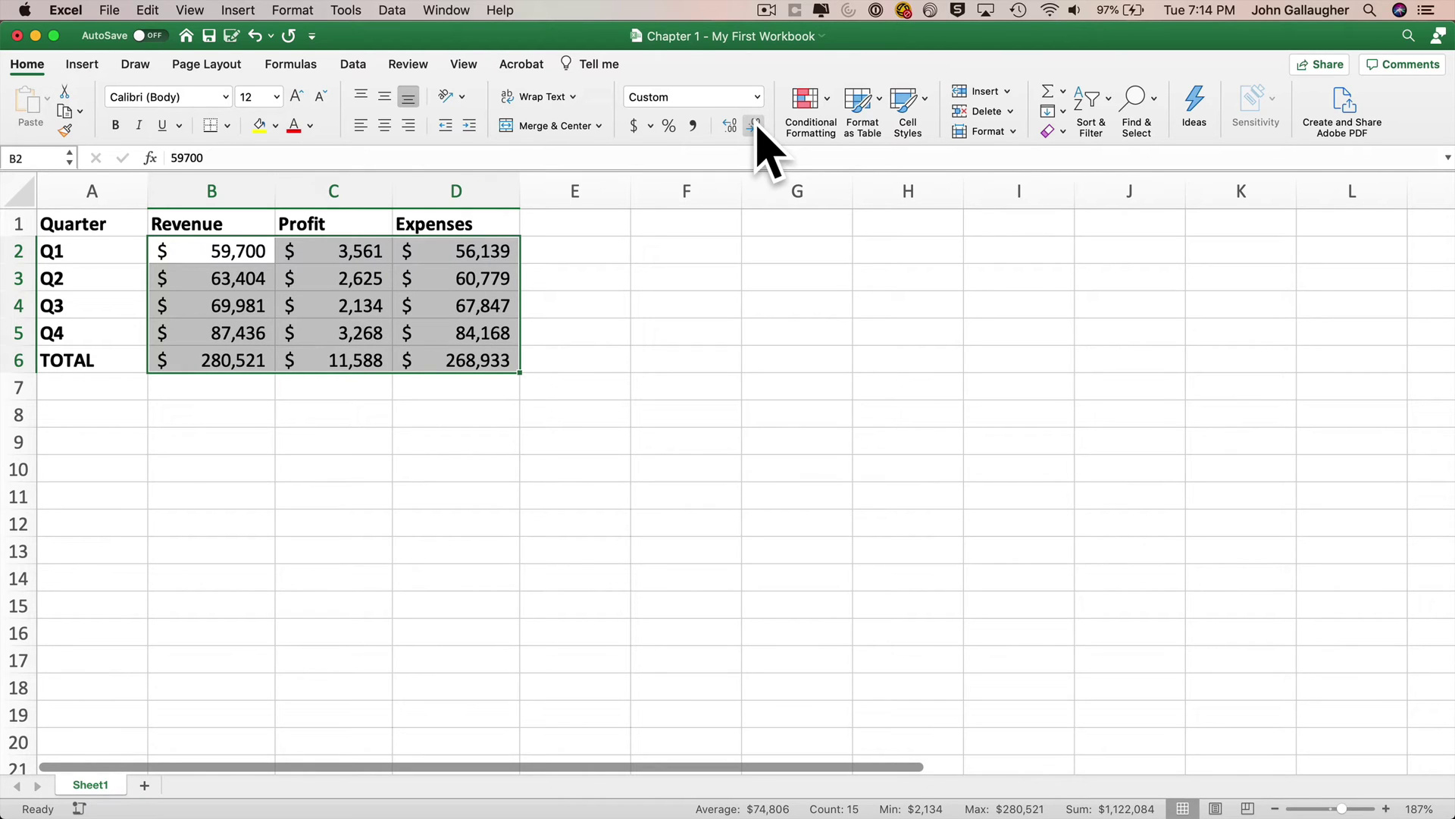
click(732, 125)
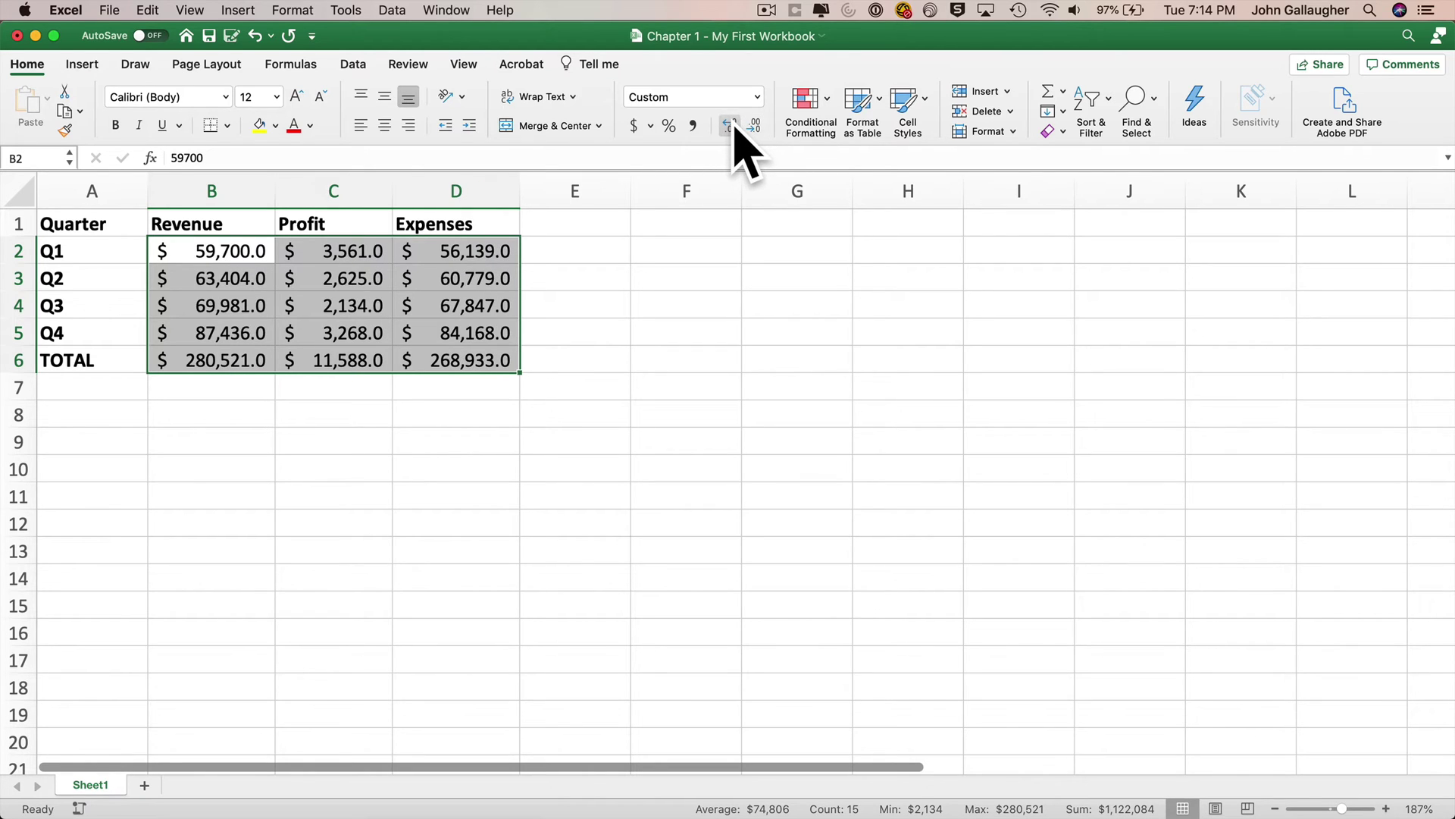
click(754, 125)
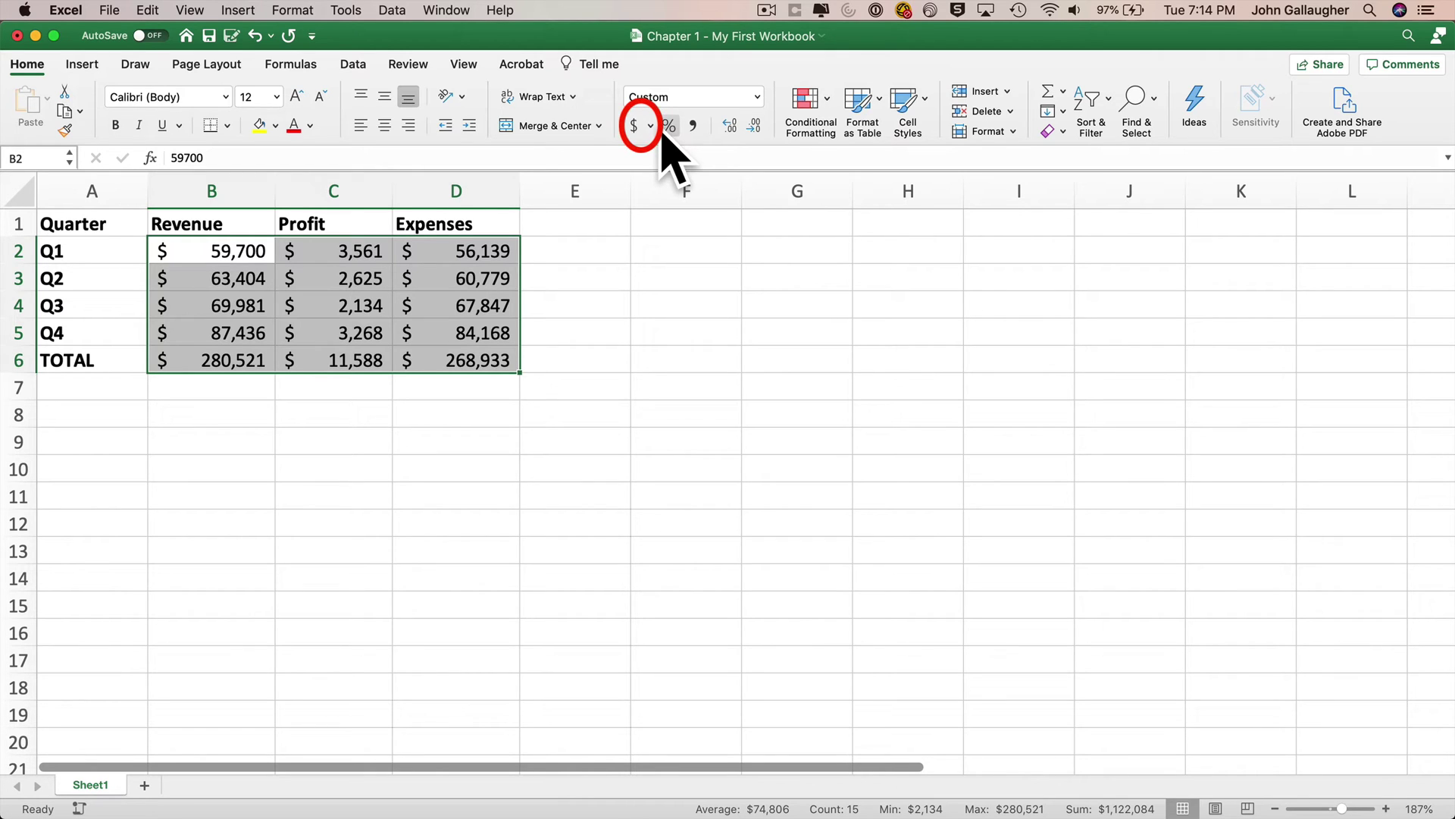
- Try the Euro and Swiss CHF accounting formats on B2:D6 and return to the dollar Accounting format
click(650, 125)
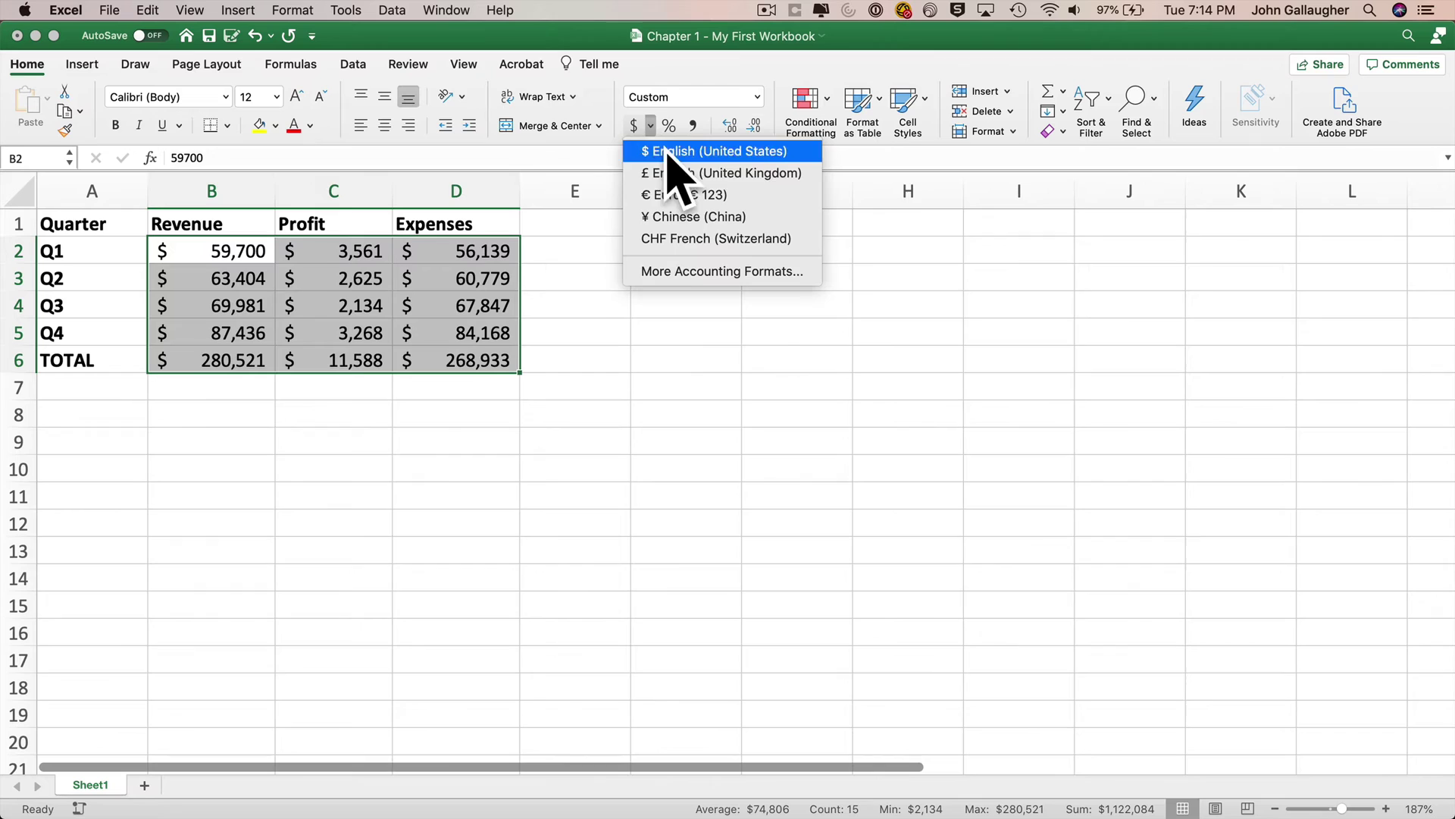
click(705, 197)
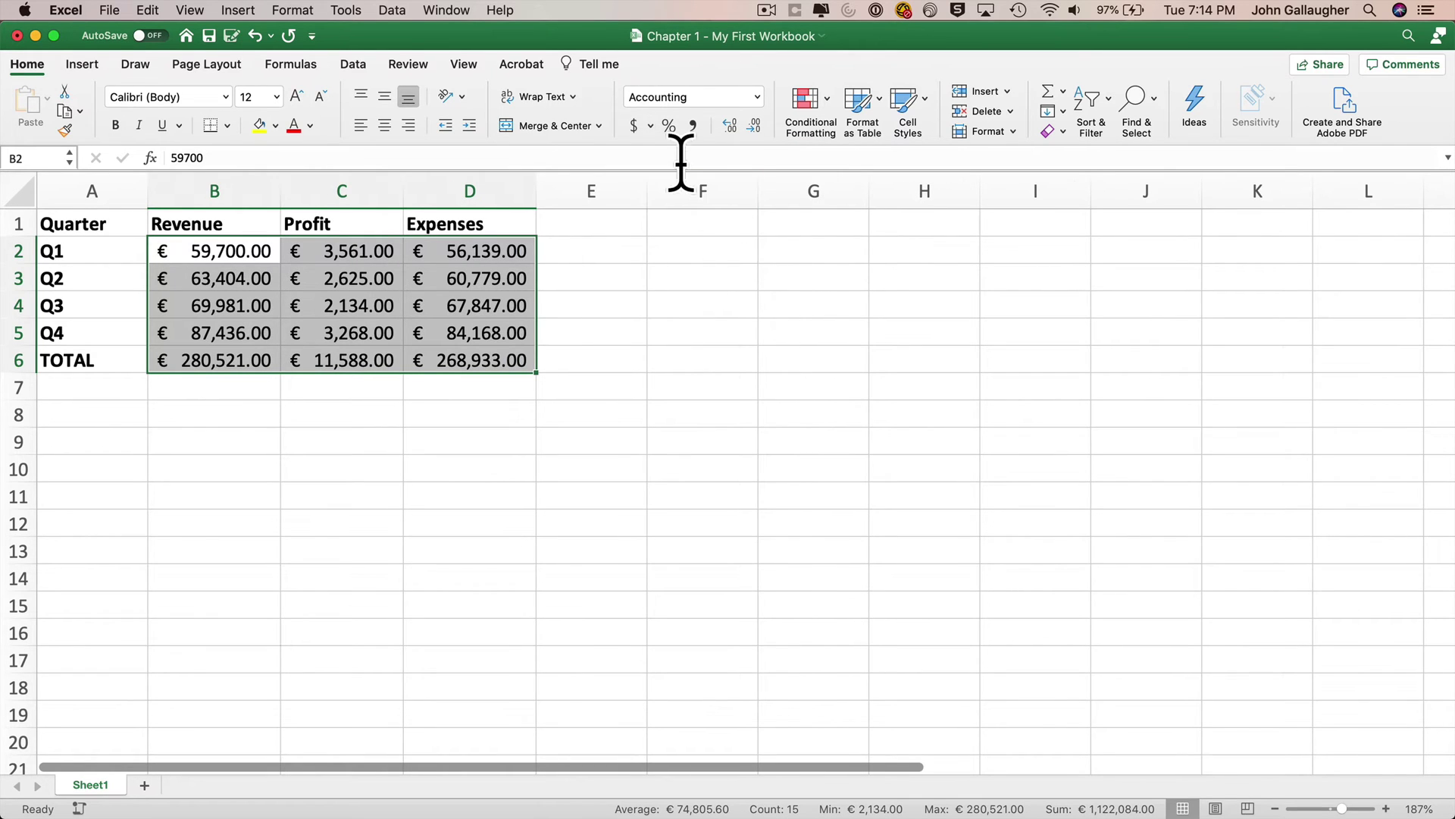
click(651, 126)
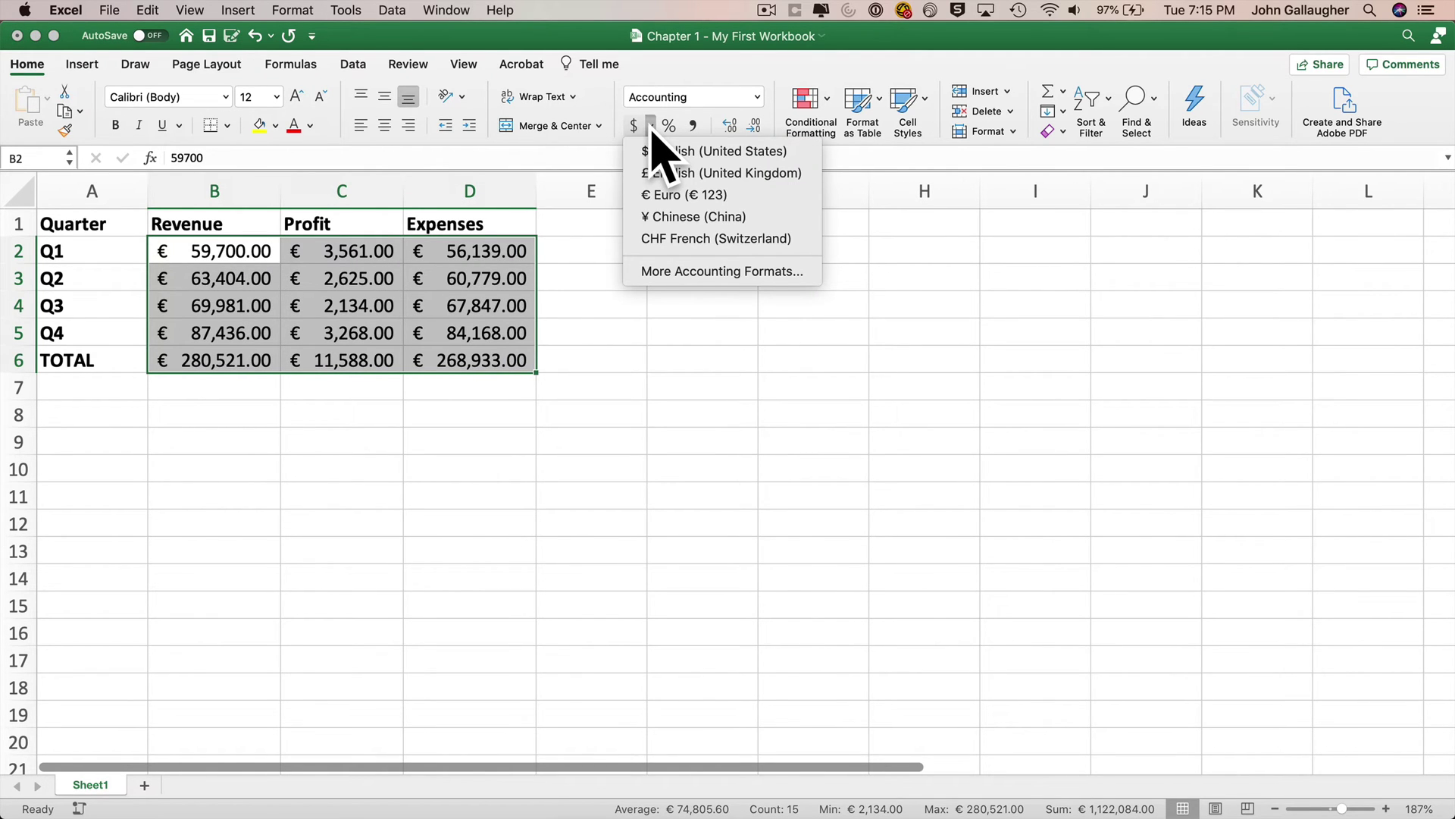
click(701, 238)
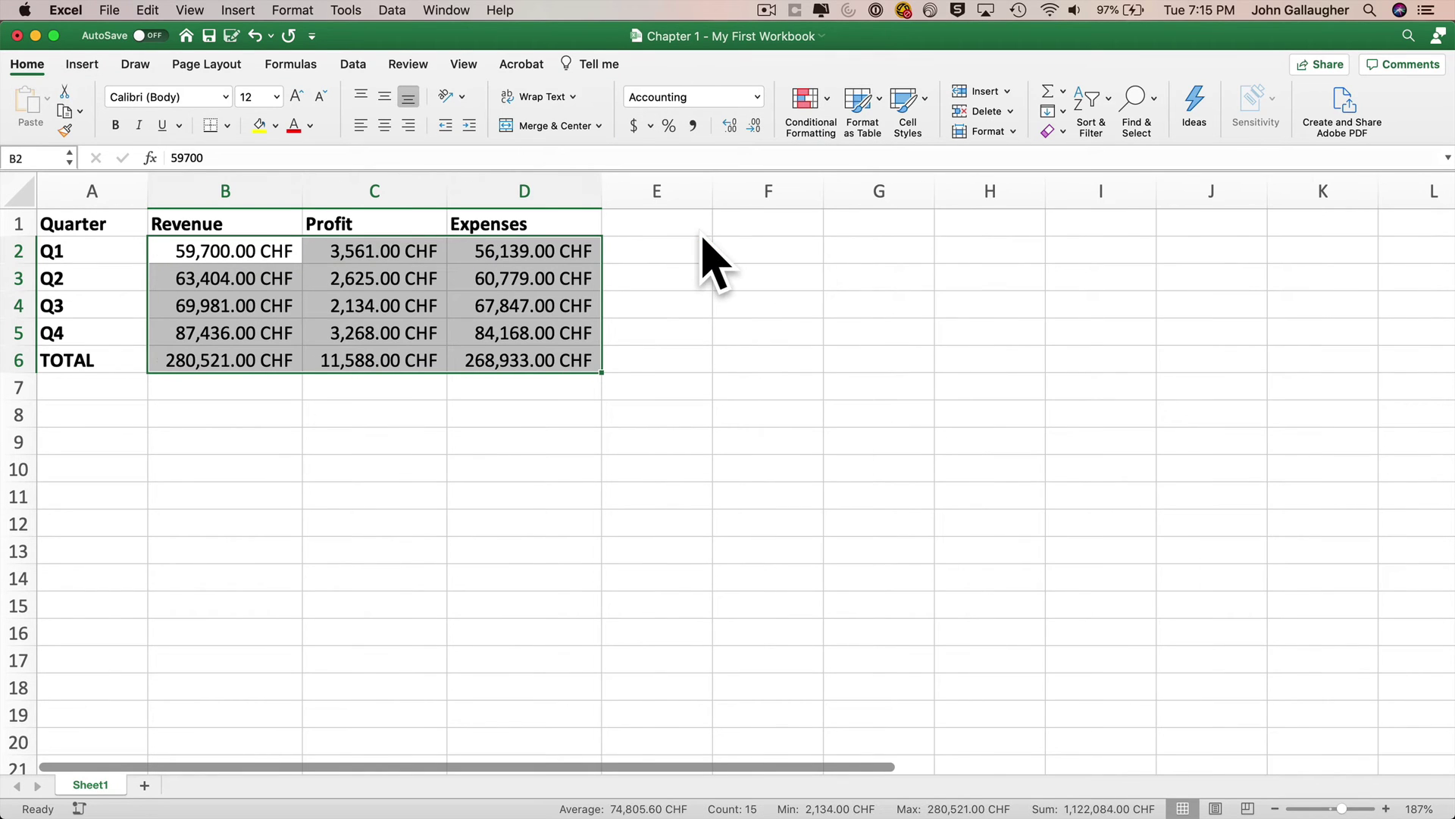
click(648, 127)
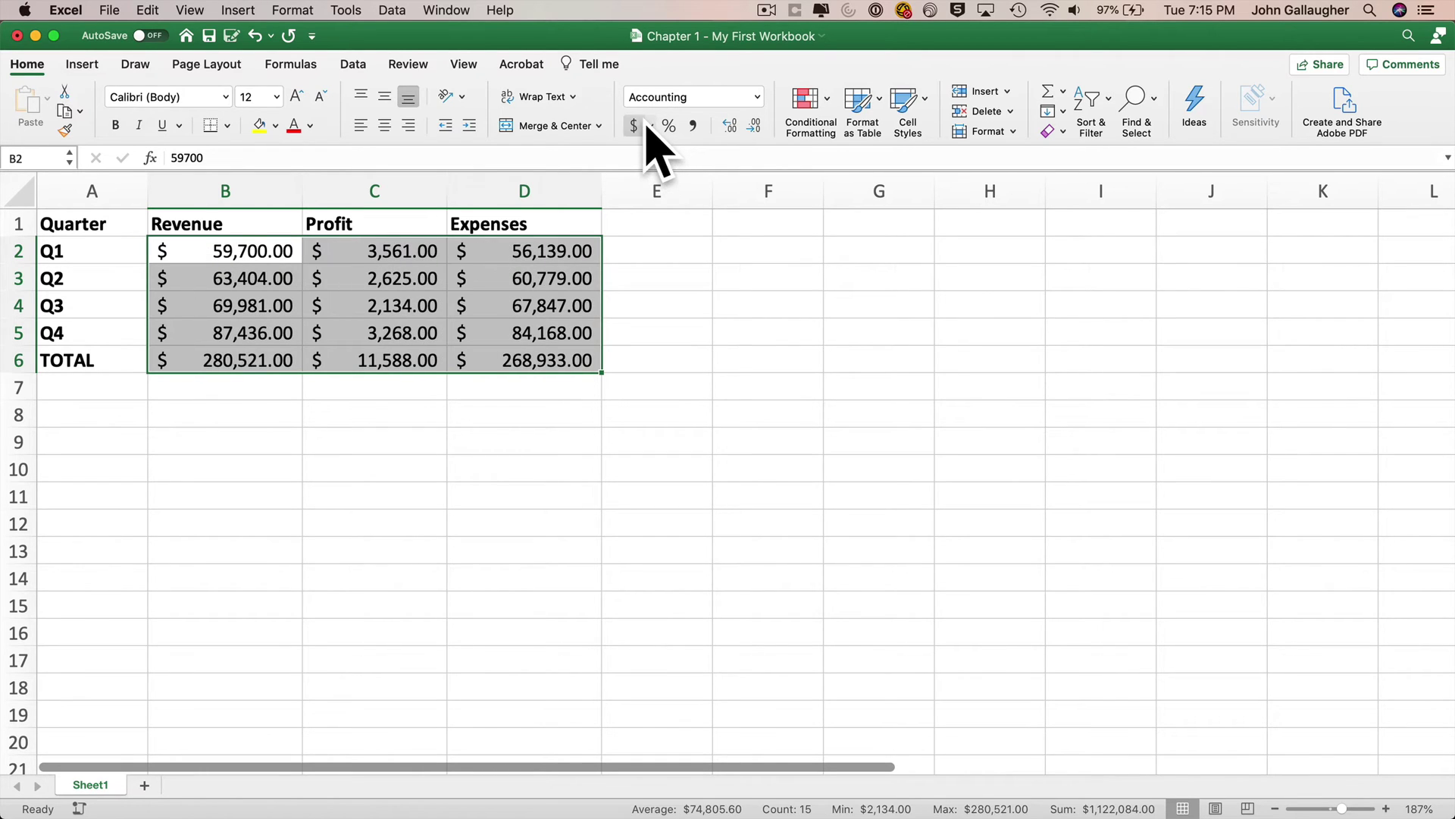
- Review the Currency options and symbols in the Format Cells dialog and apply the General format to B2:D6
click(650, 125)
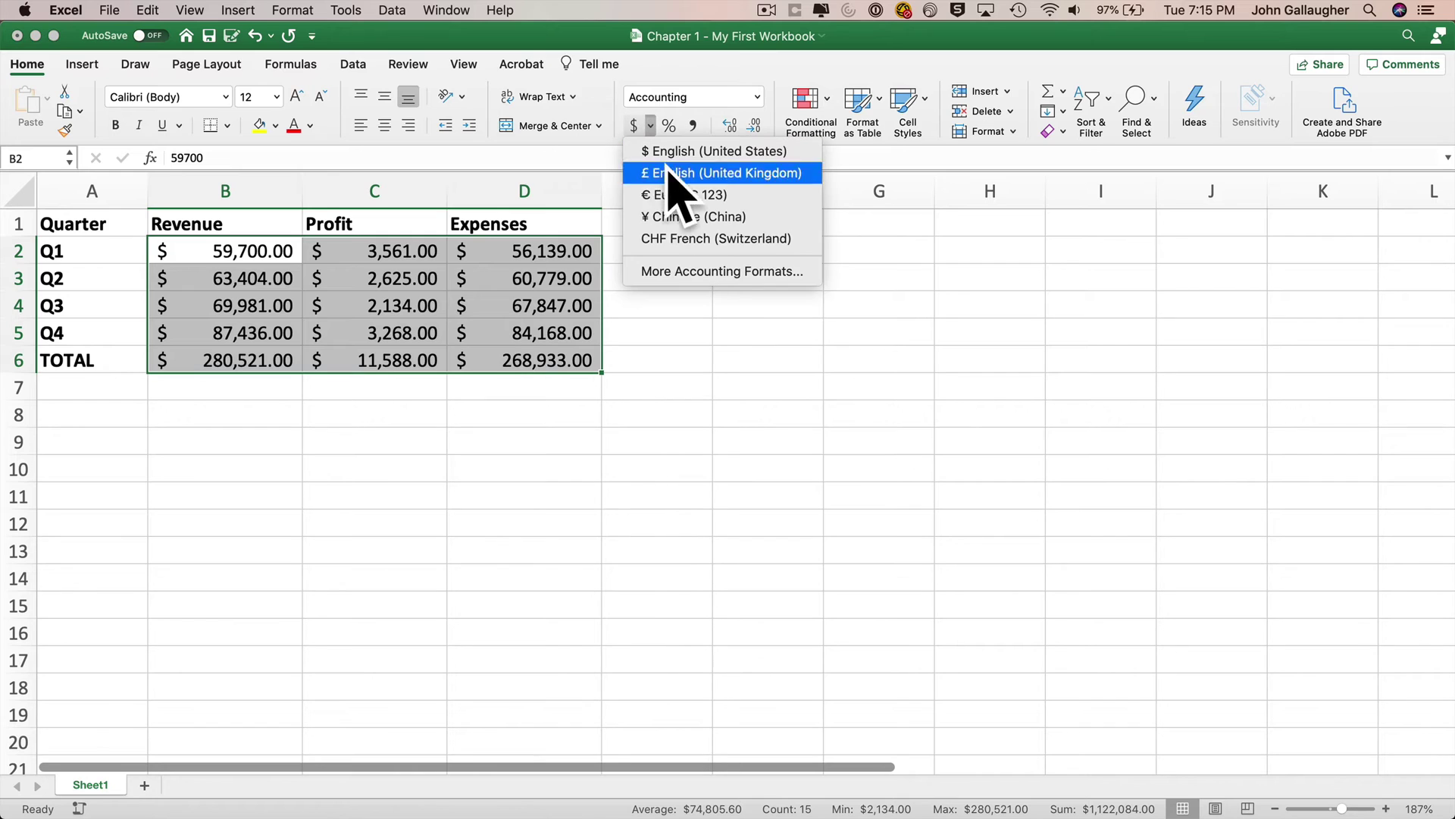
click(720, 272)
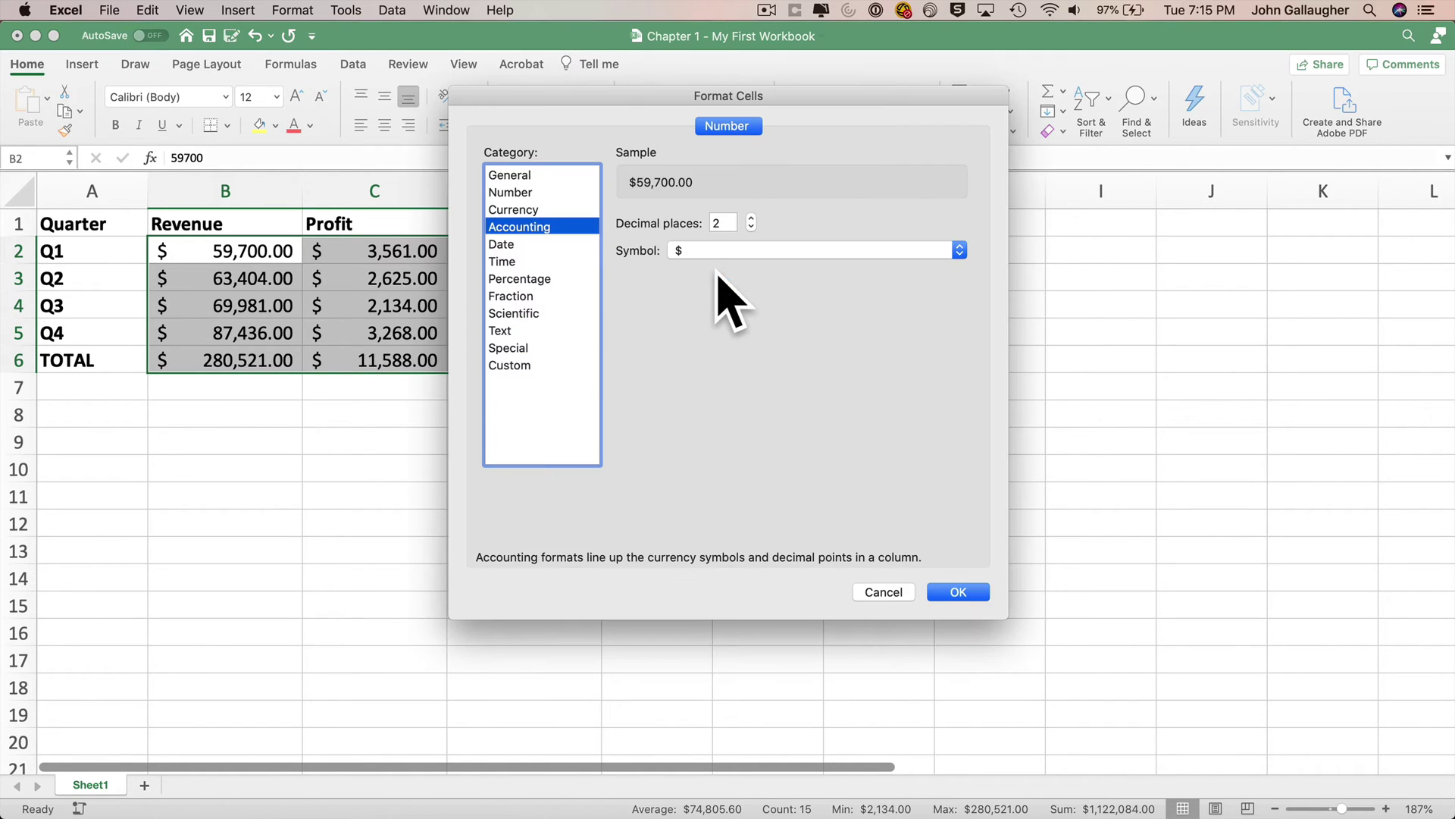
click(552, 210)
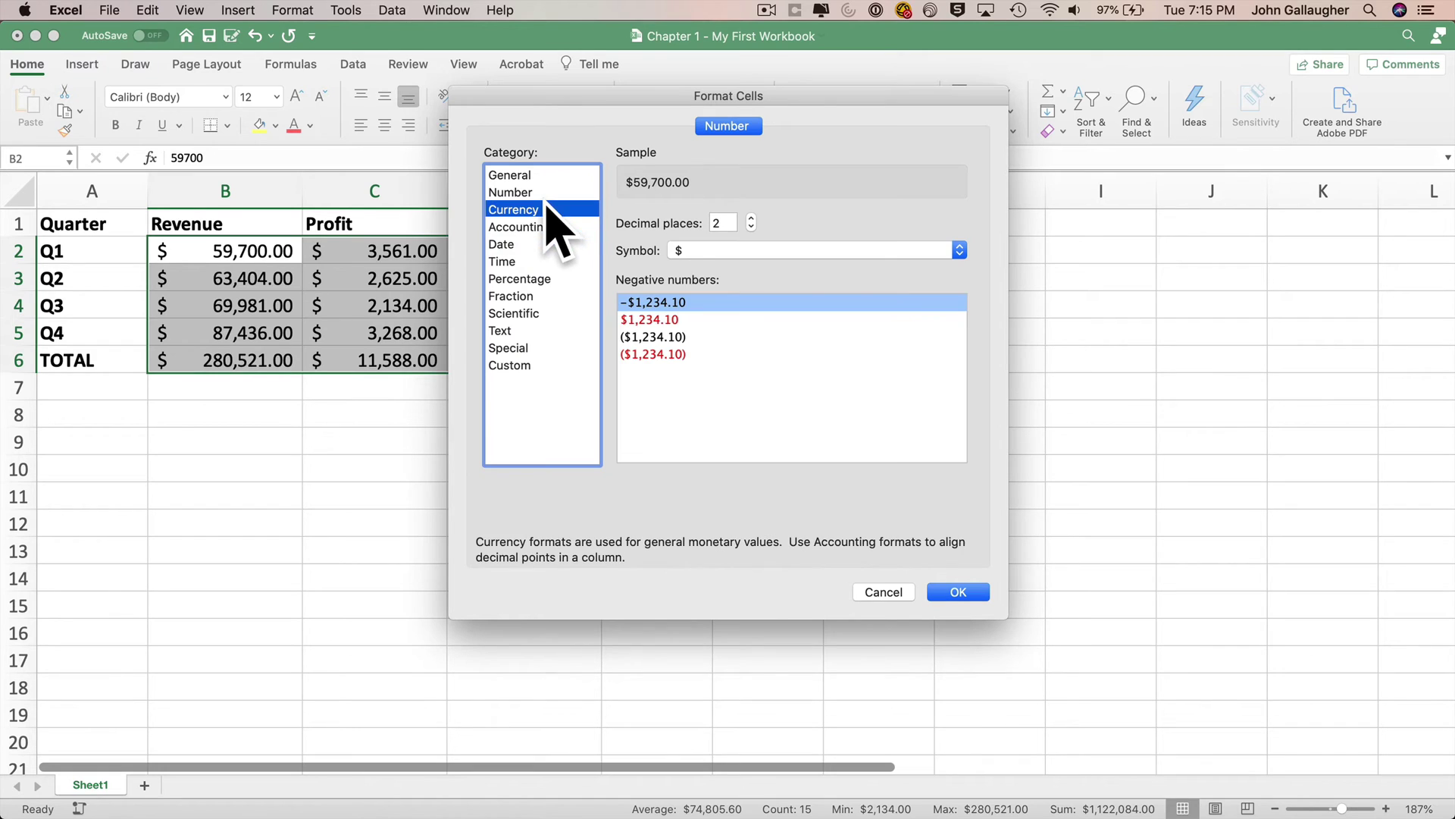
click(739, 251)
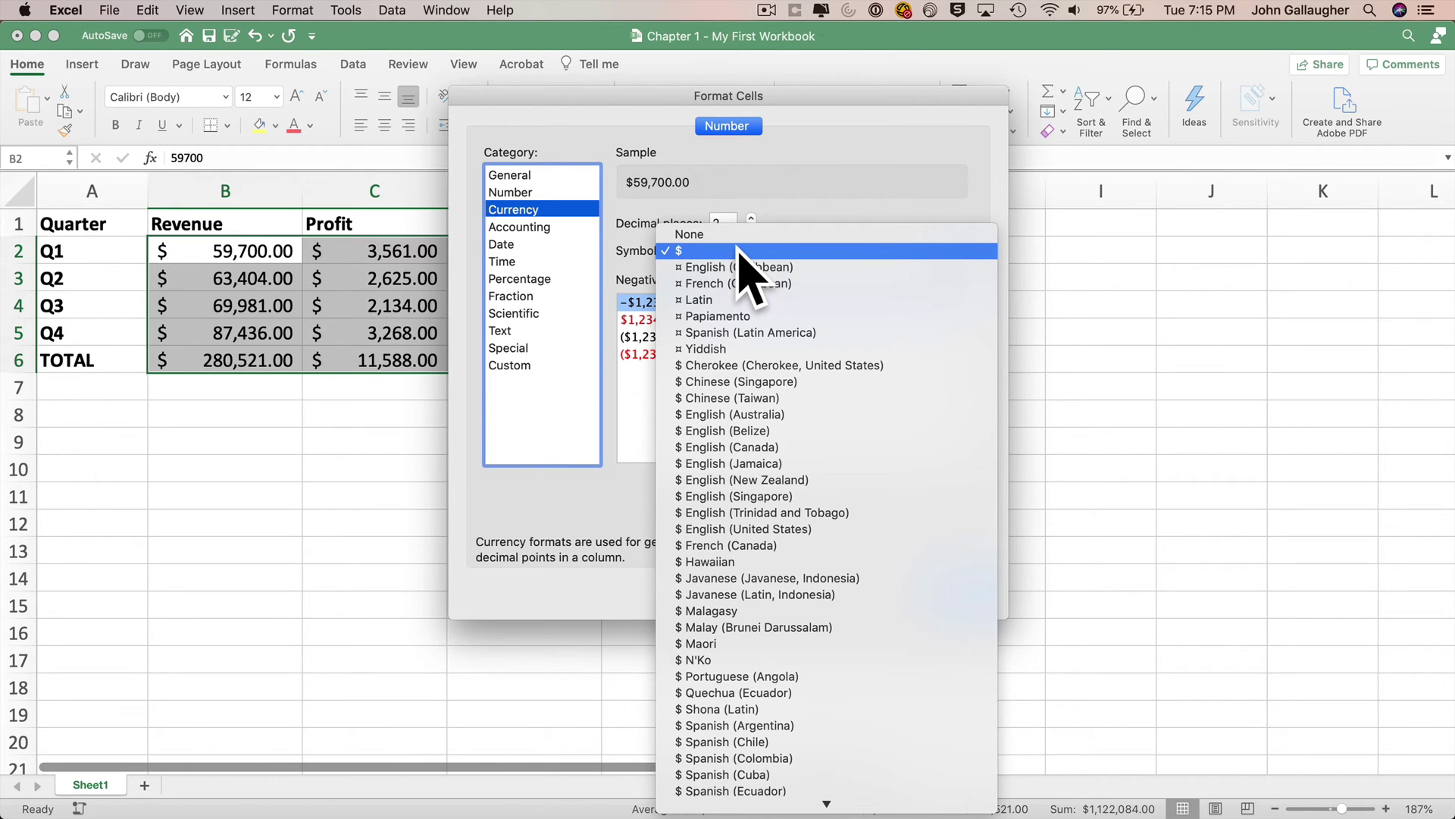
click(893, 217)
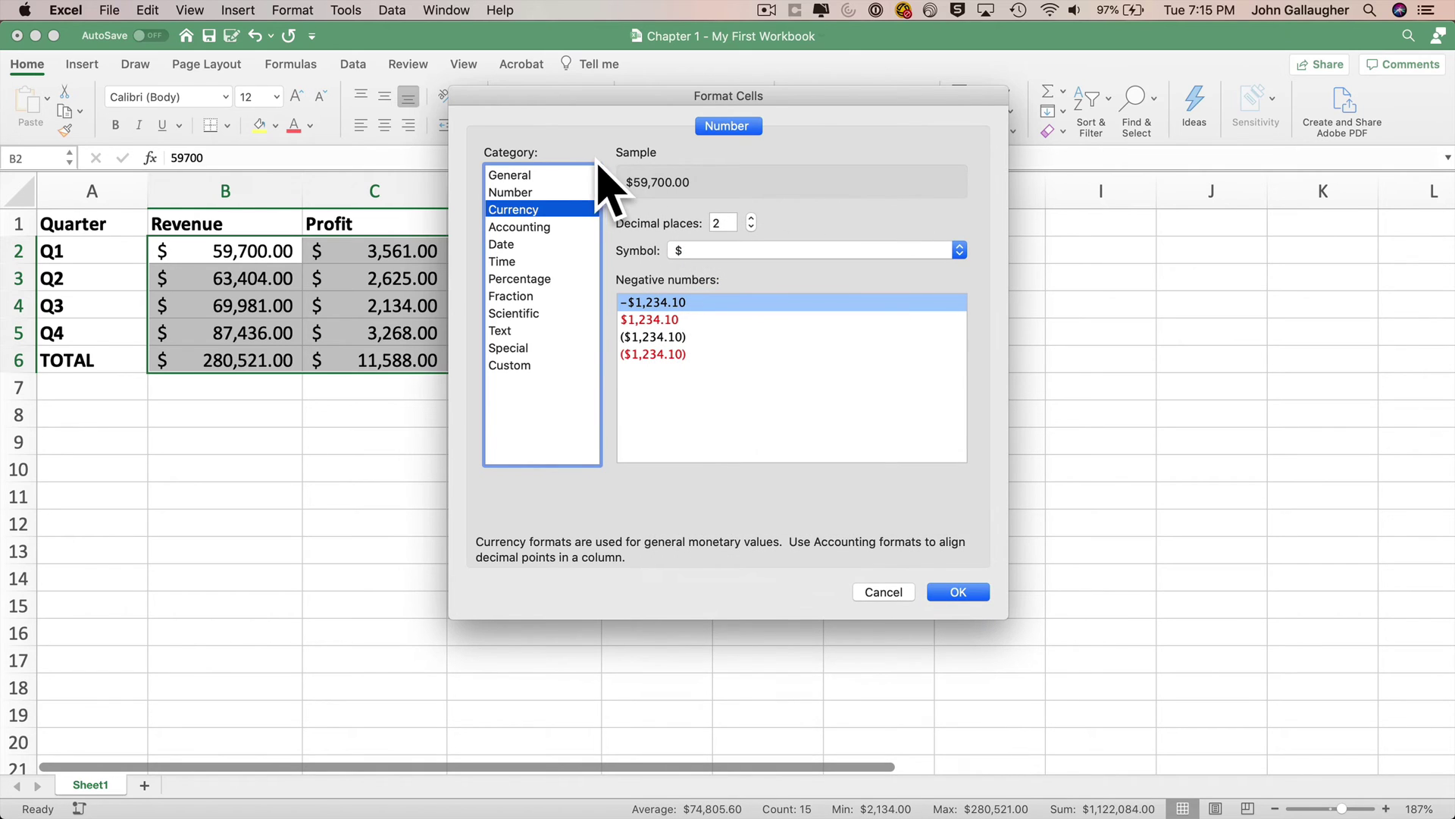
click(558, 175)
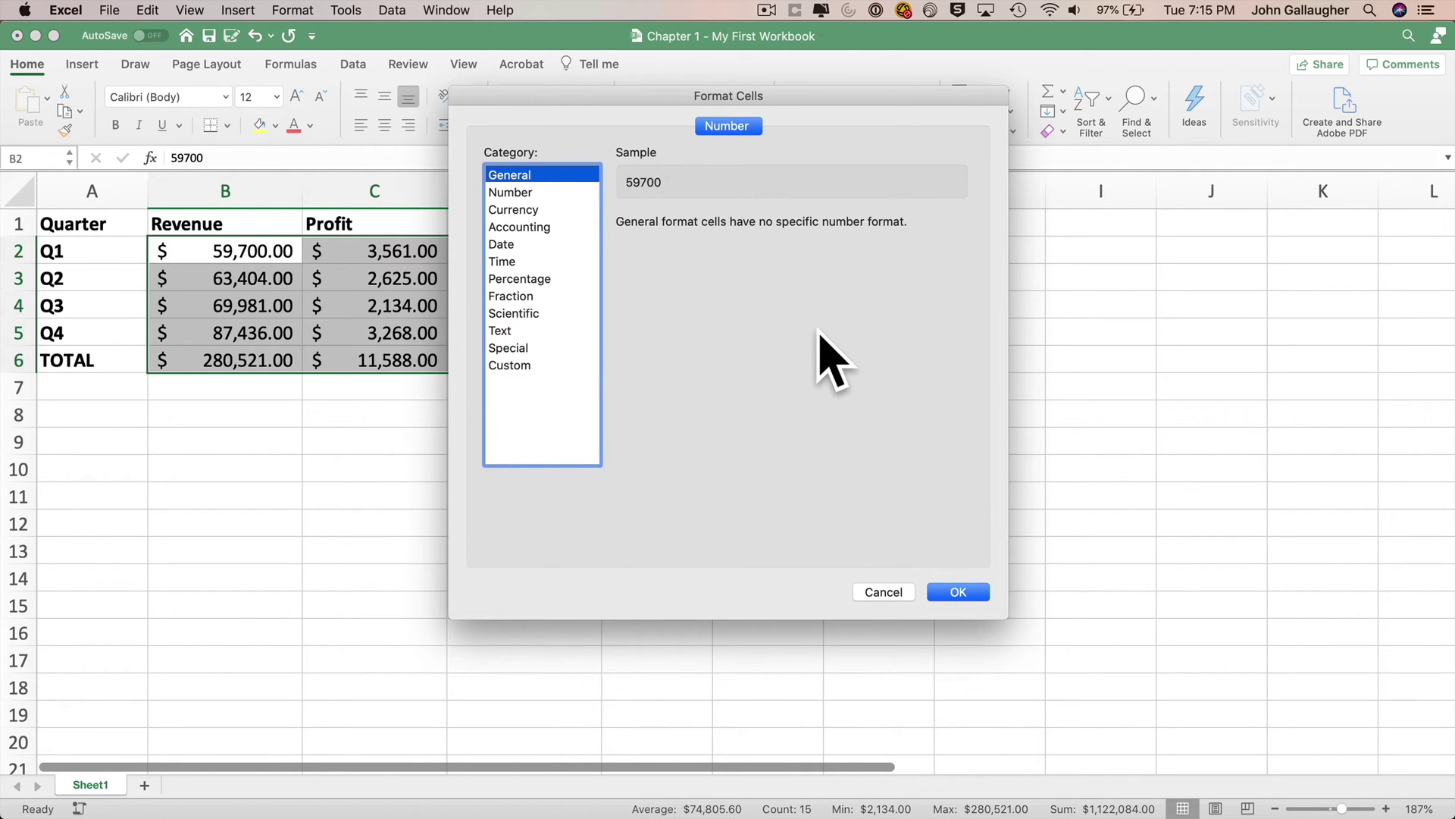
click(978, 590)
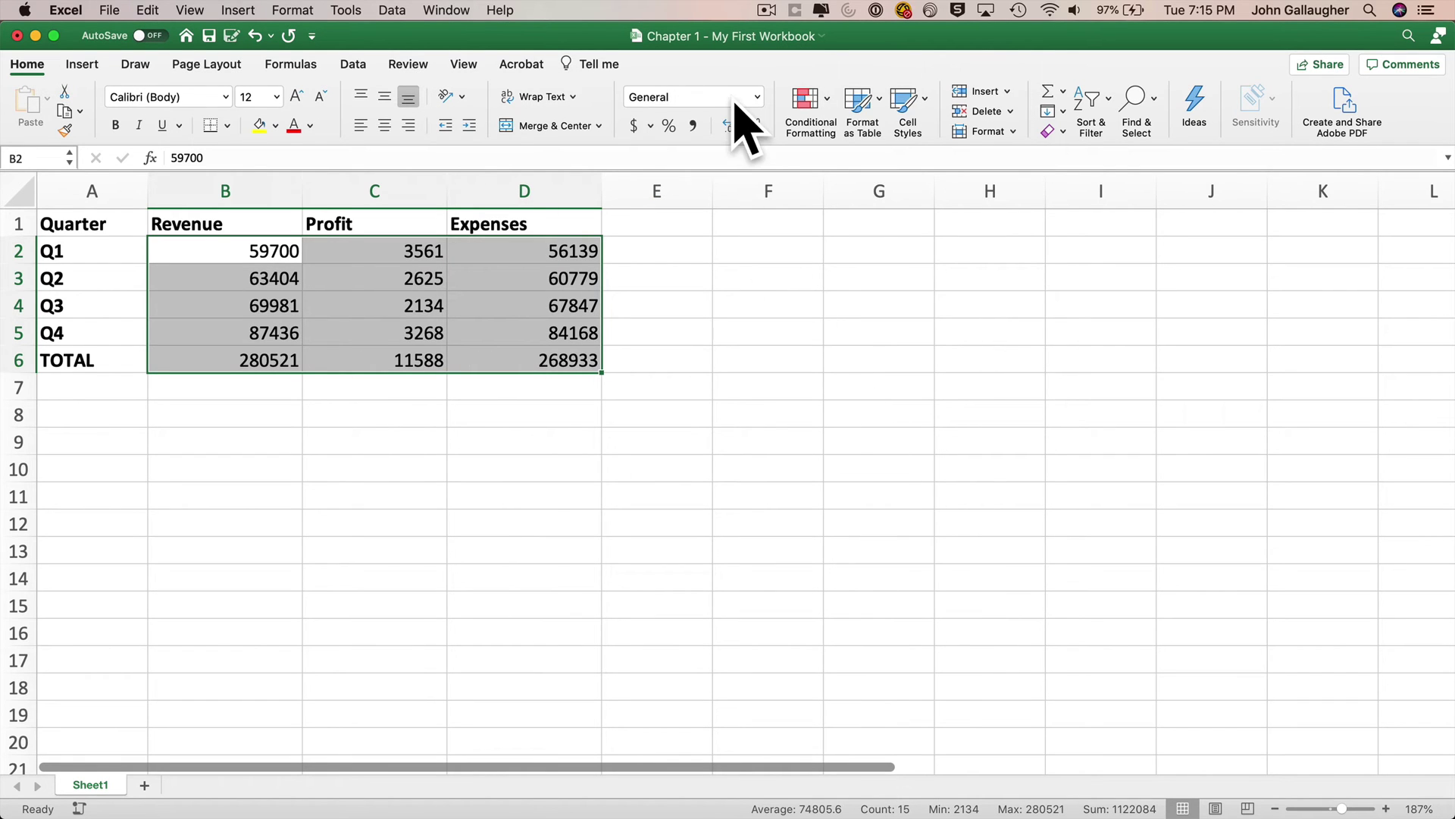
- Try the Number format on B2:D6 and replace it with the dollar Accounting format at zero decimal places
click(756, 97)
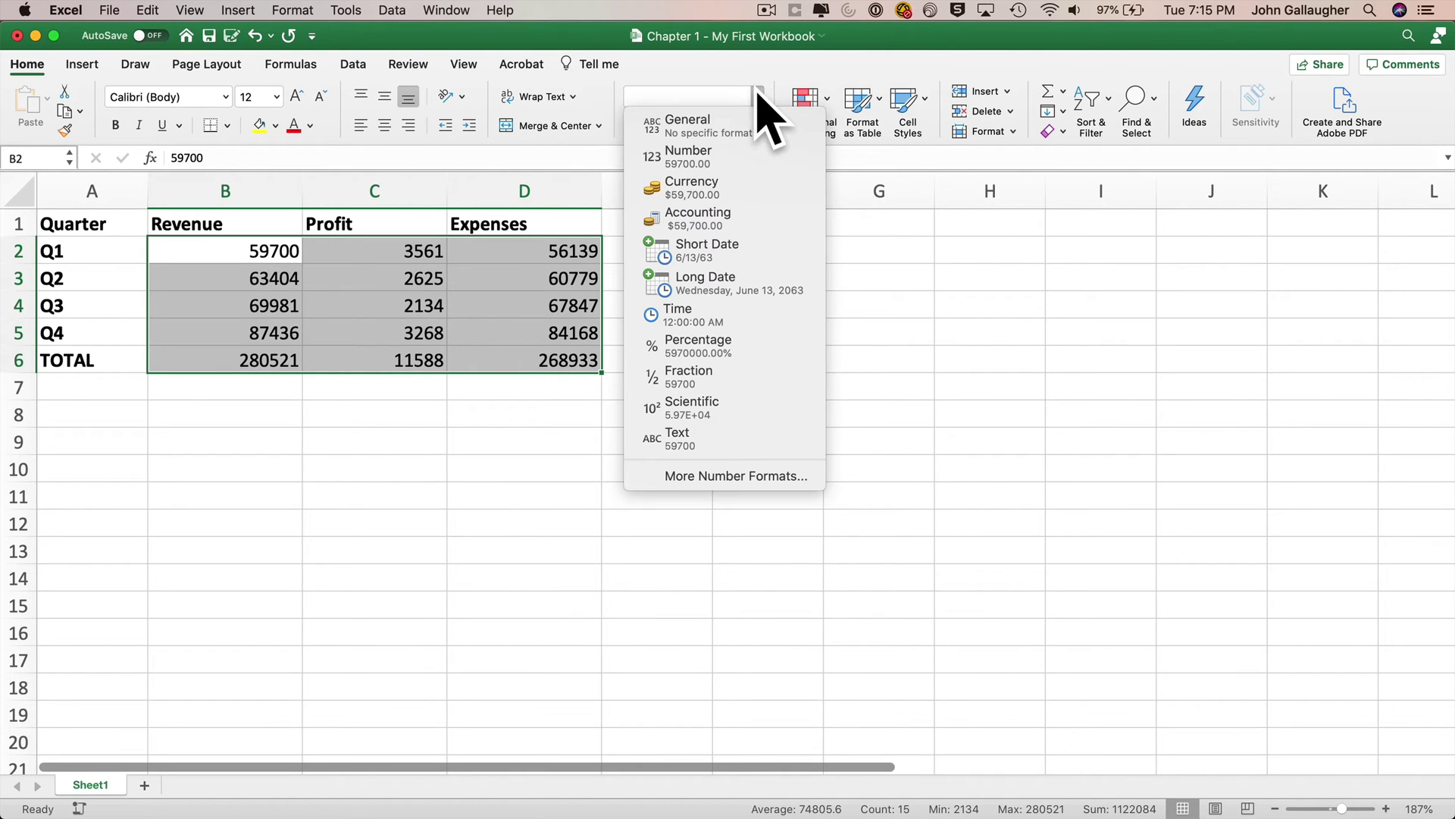
click(736, 158)
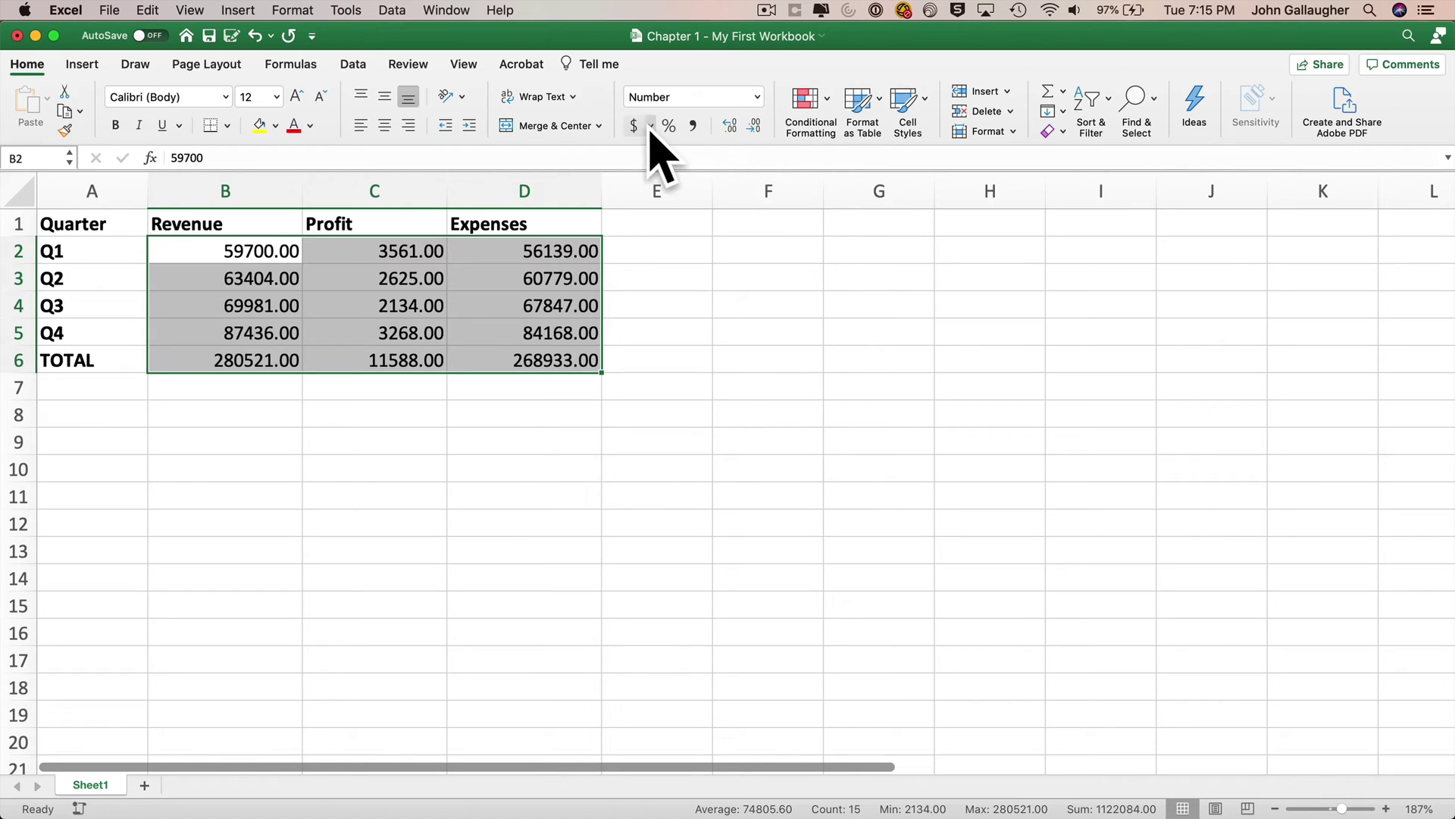
click(634, 126)
click(752, 127)
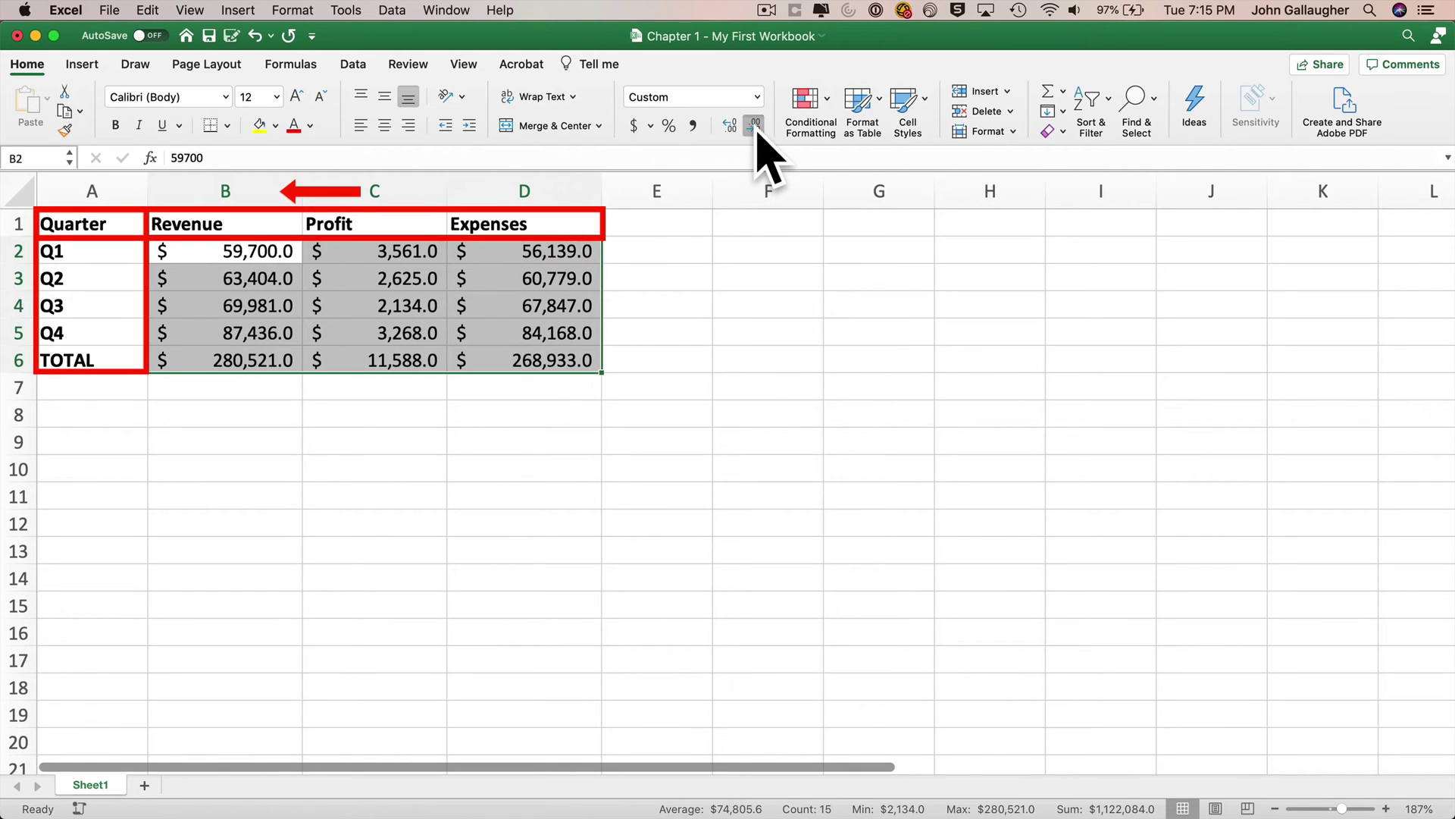
click(752, 127)
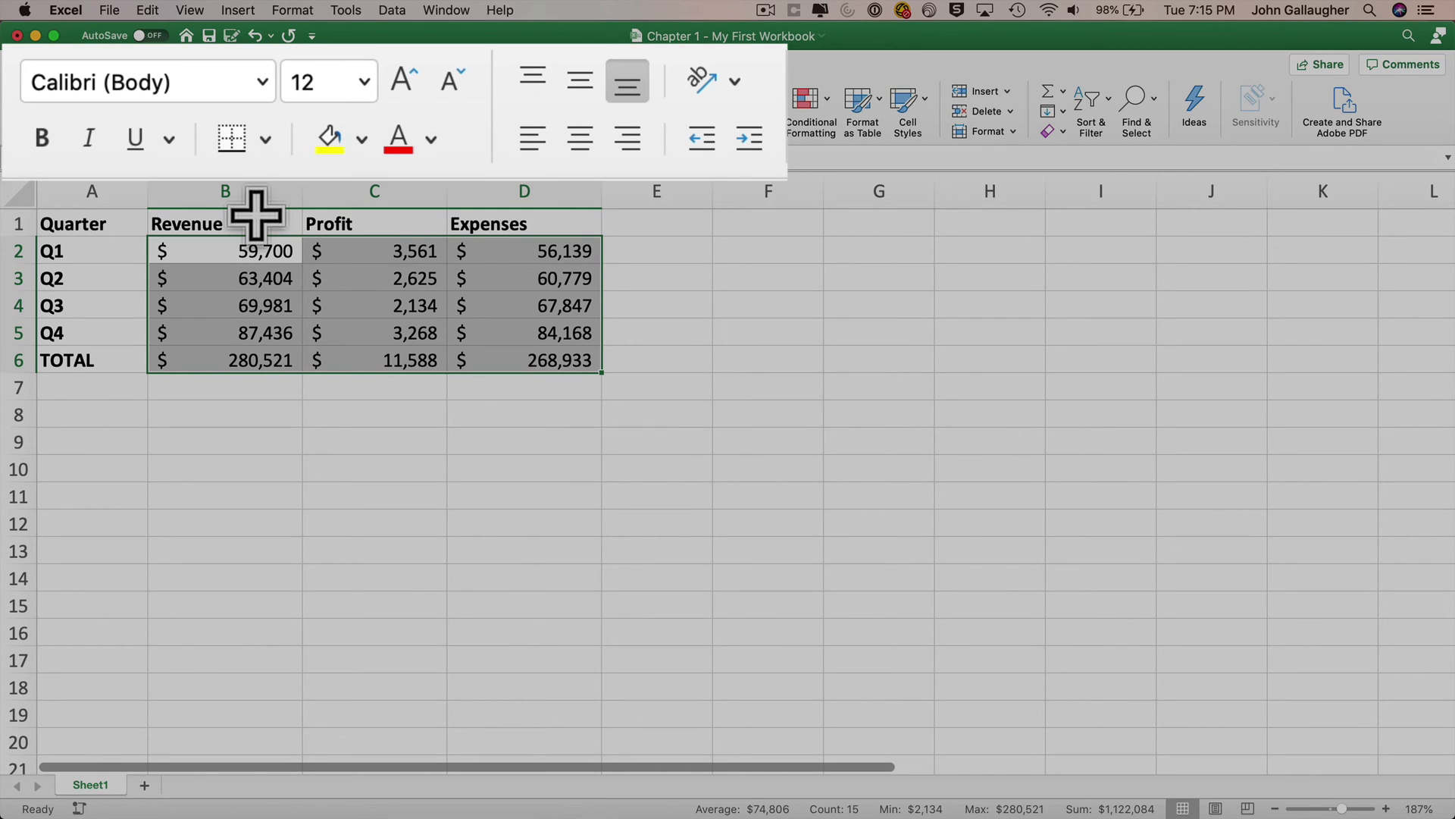
- Right-align the Revenue, Profit and Expenses headers in B1:D1
drag(256, 215, 492, 224)
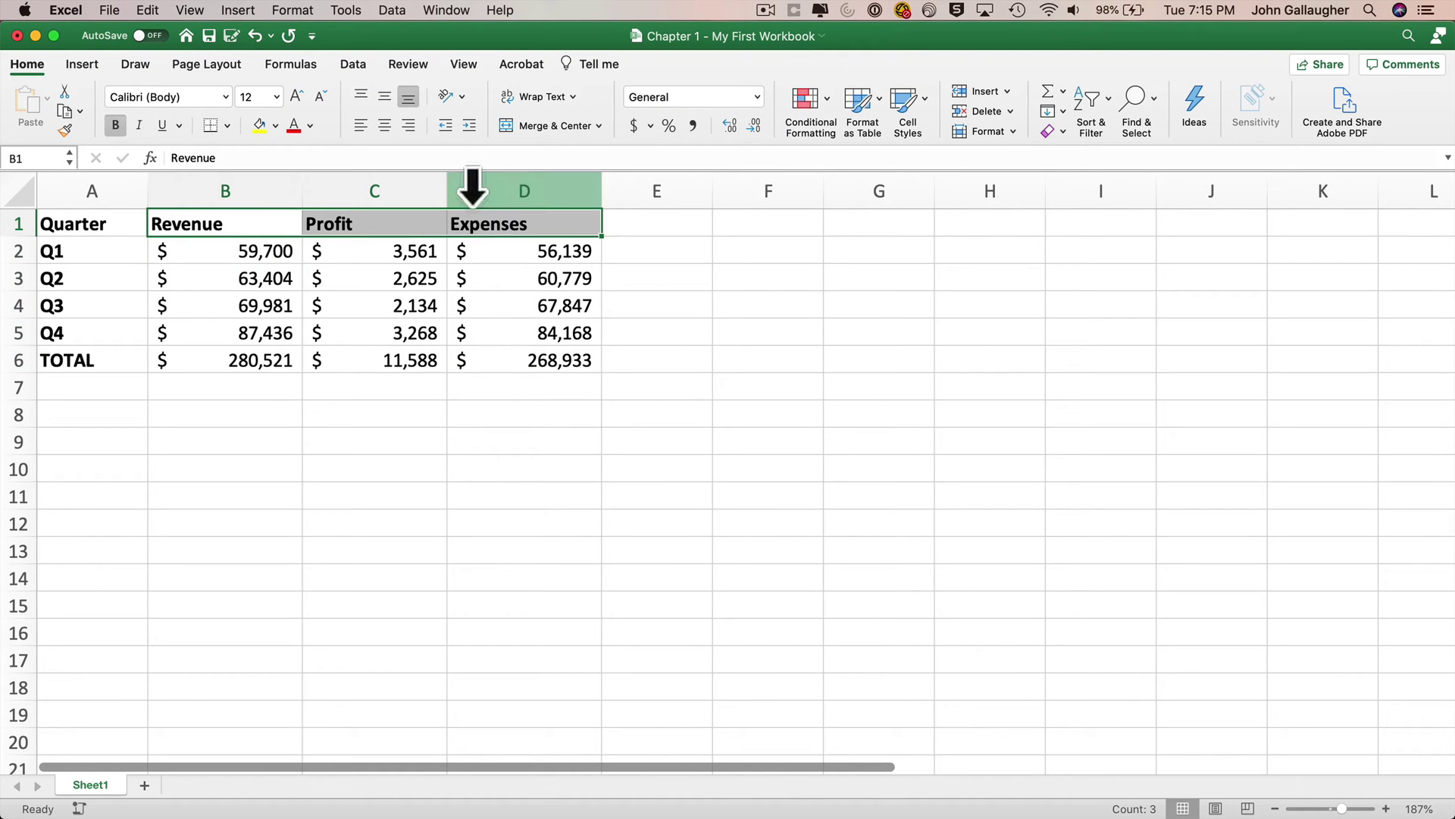
click(409, 129)
click(692, 457)
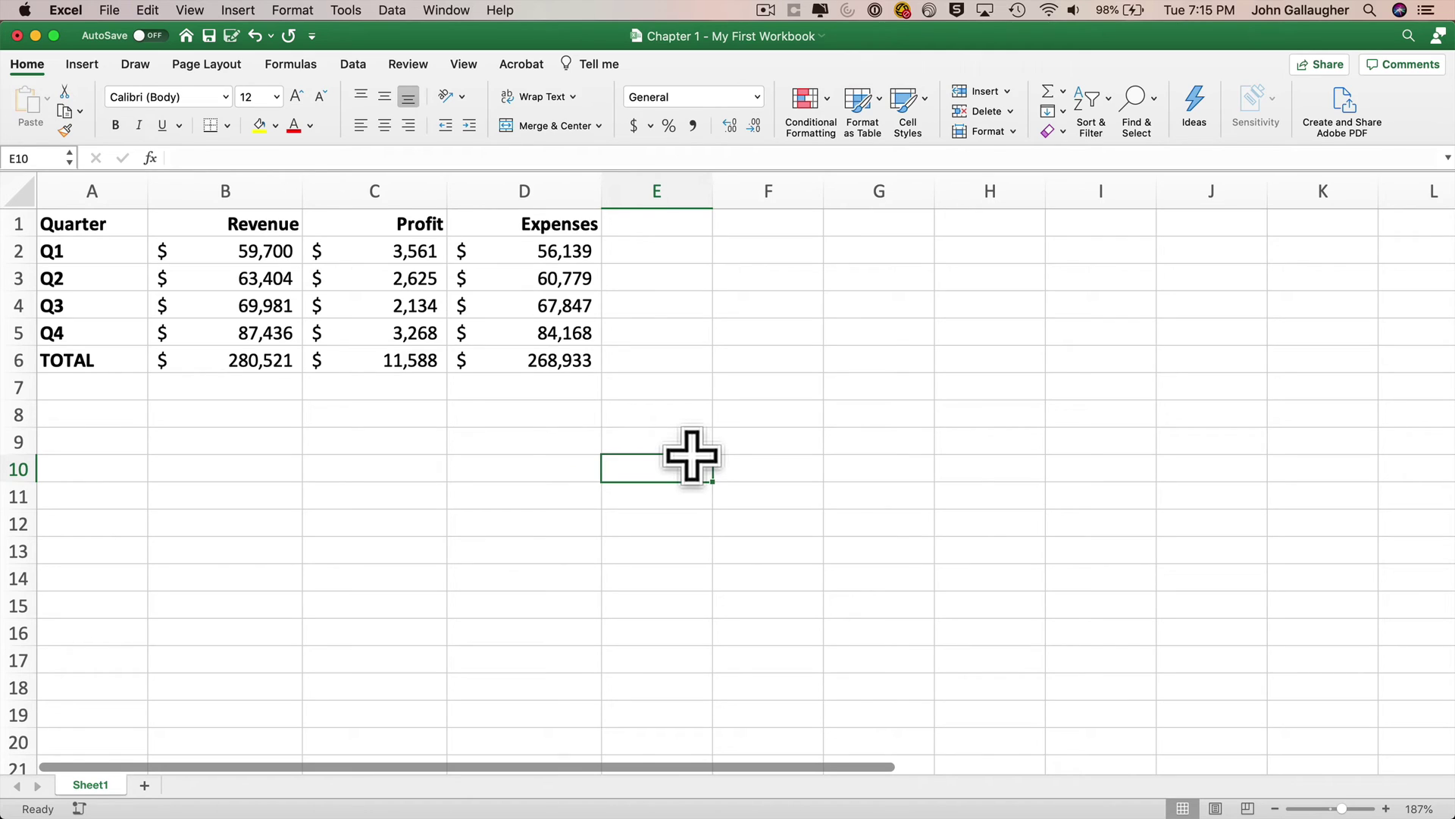
- Try a width of 30.67 and a much narrower width on the Profit column, and AutoFit it to its contents
click(413, 185)
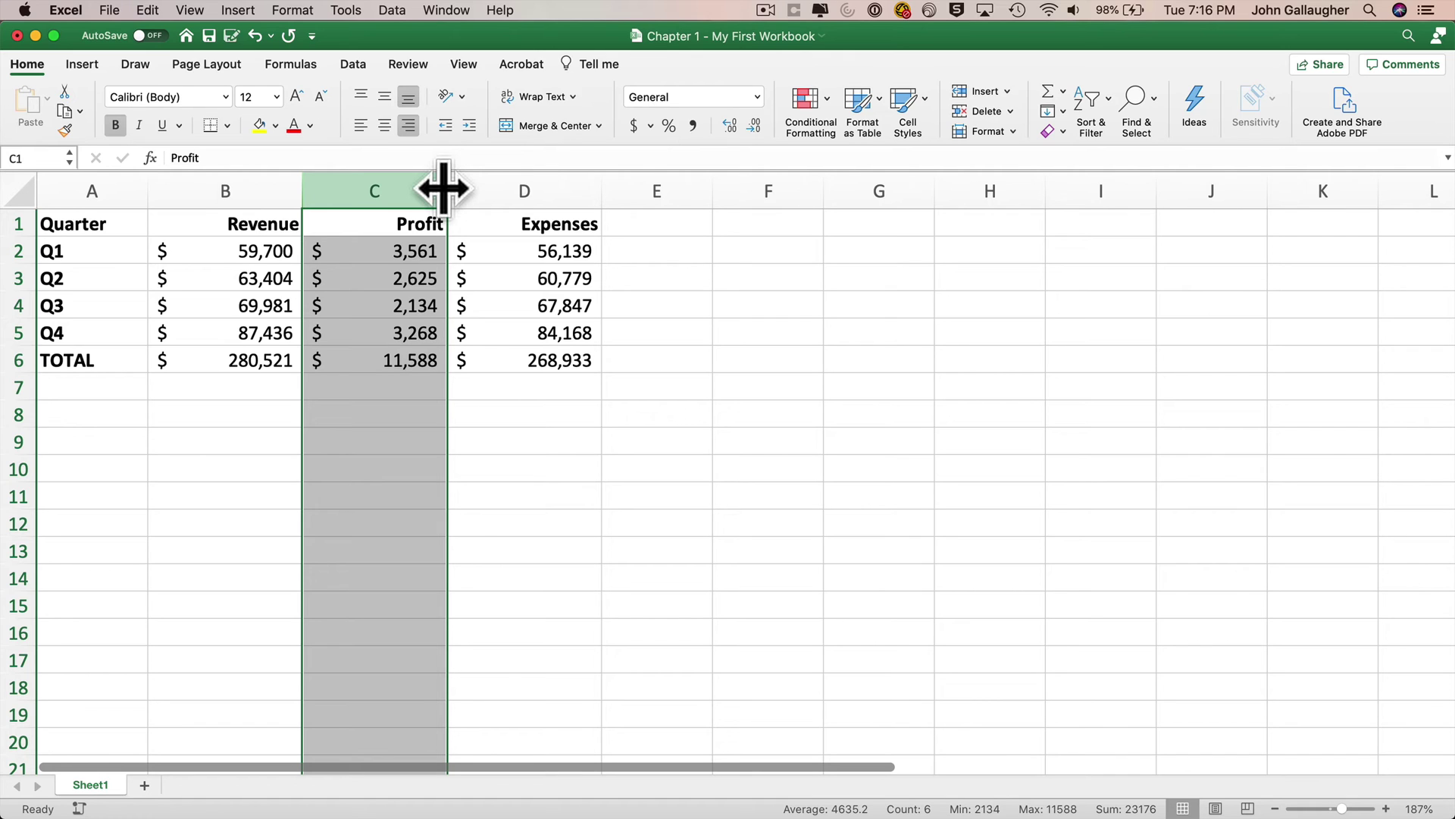
drag(443, 189, 619, 185)
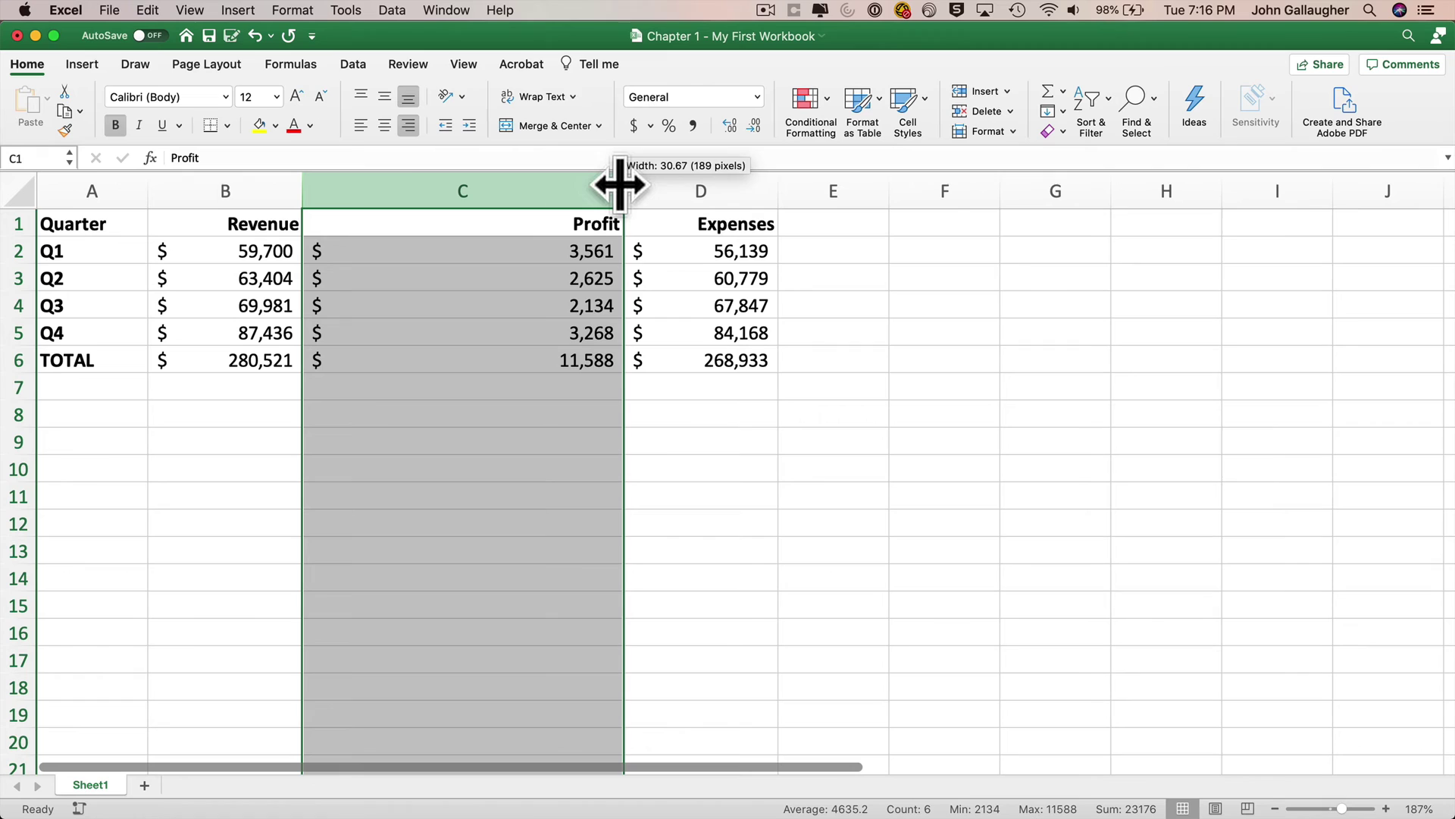
drag(618, 183, 356, 186)
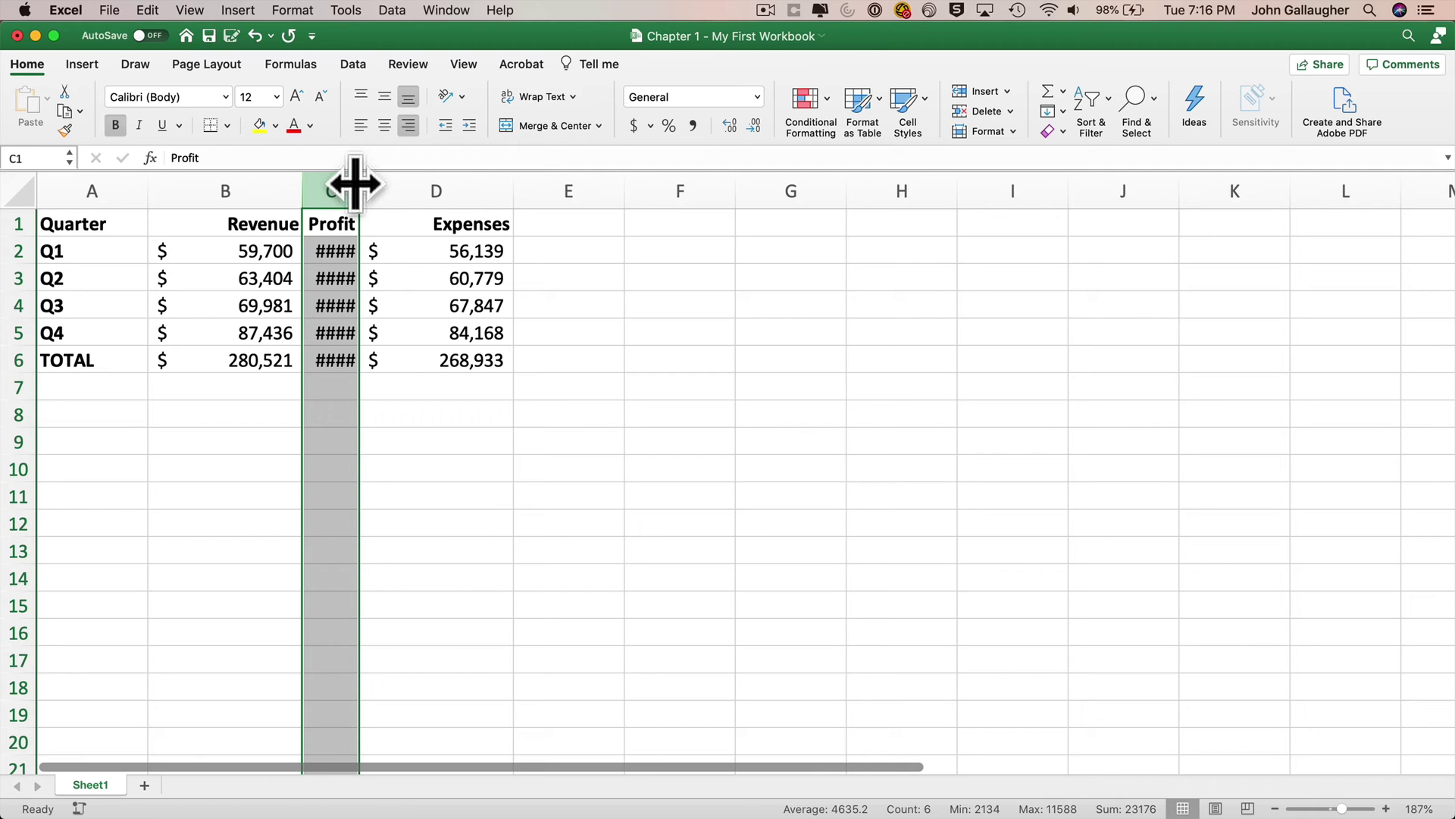
double_click(355, 184)
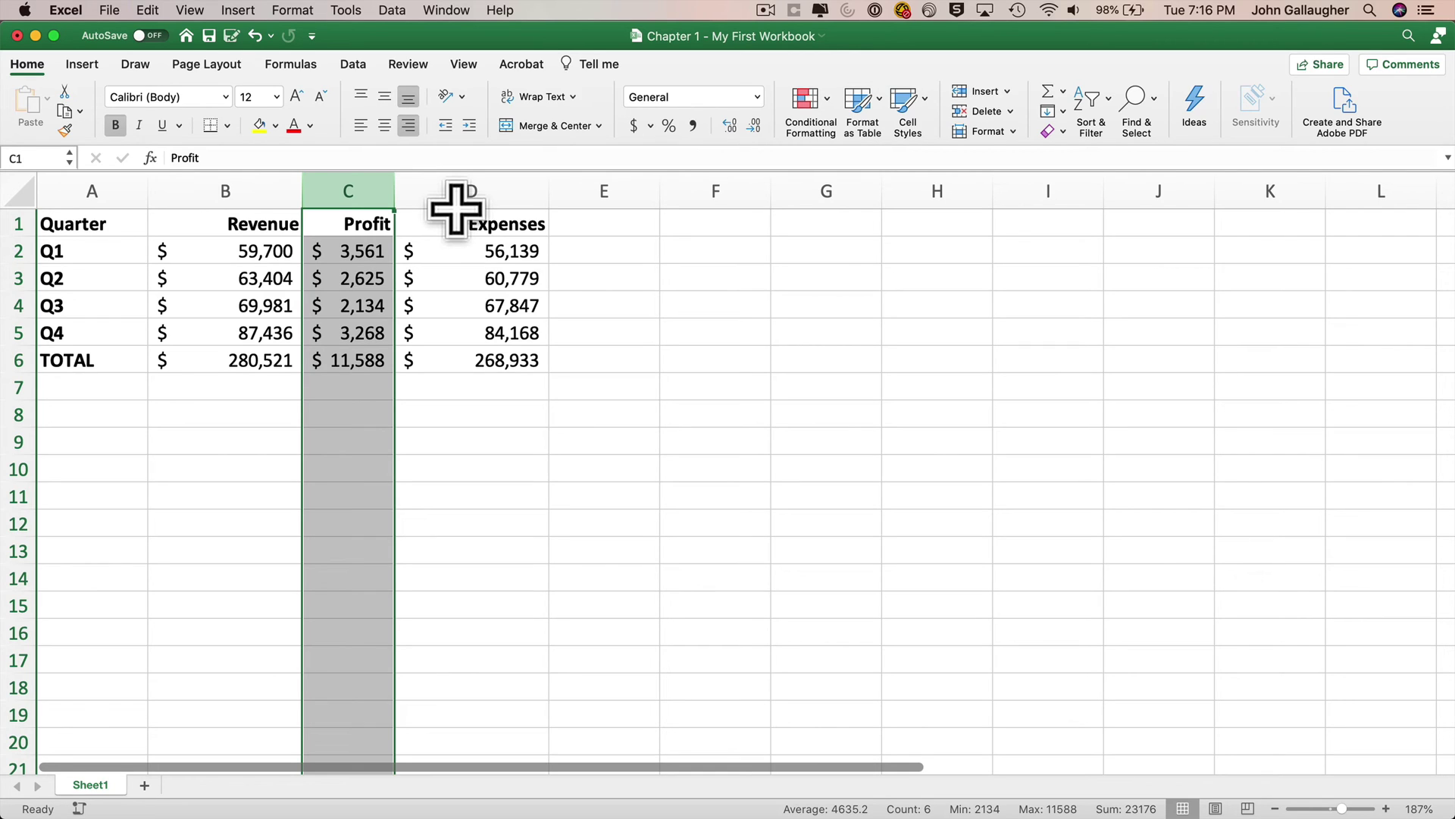
- AutoFit the widths of columns A through D together to their contents
click(480, 191)
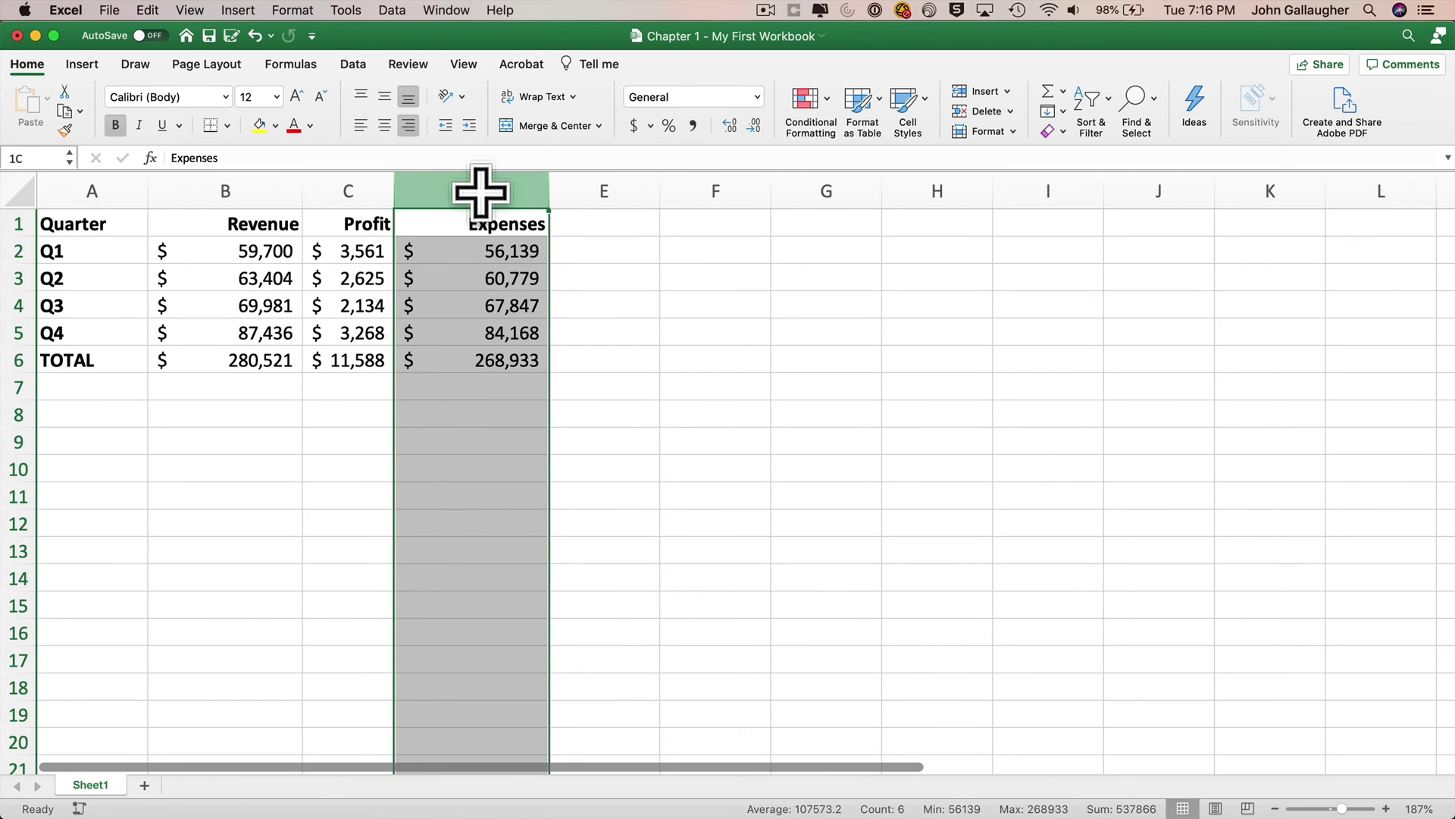
drag(480, 191, 124, 174)
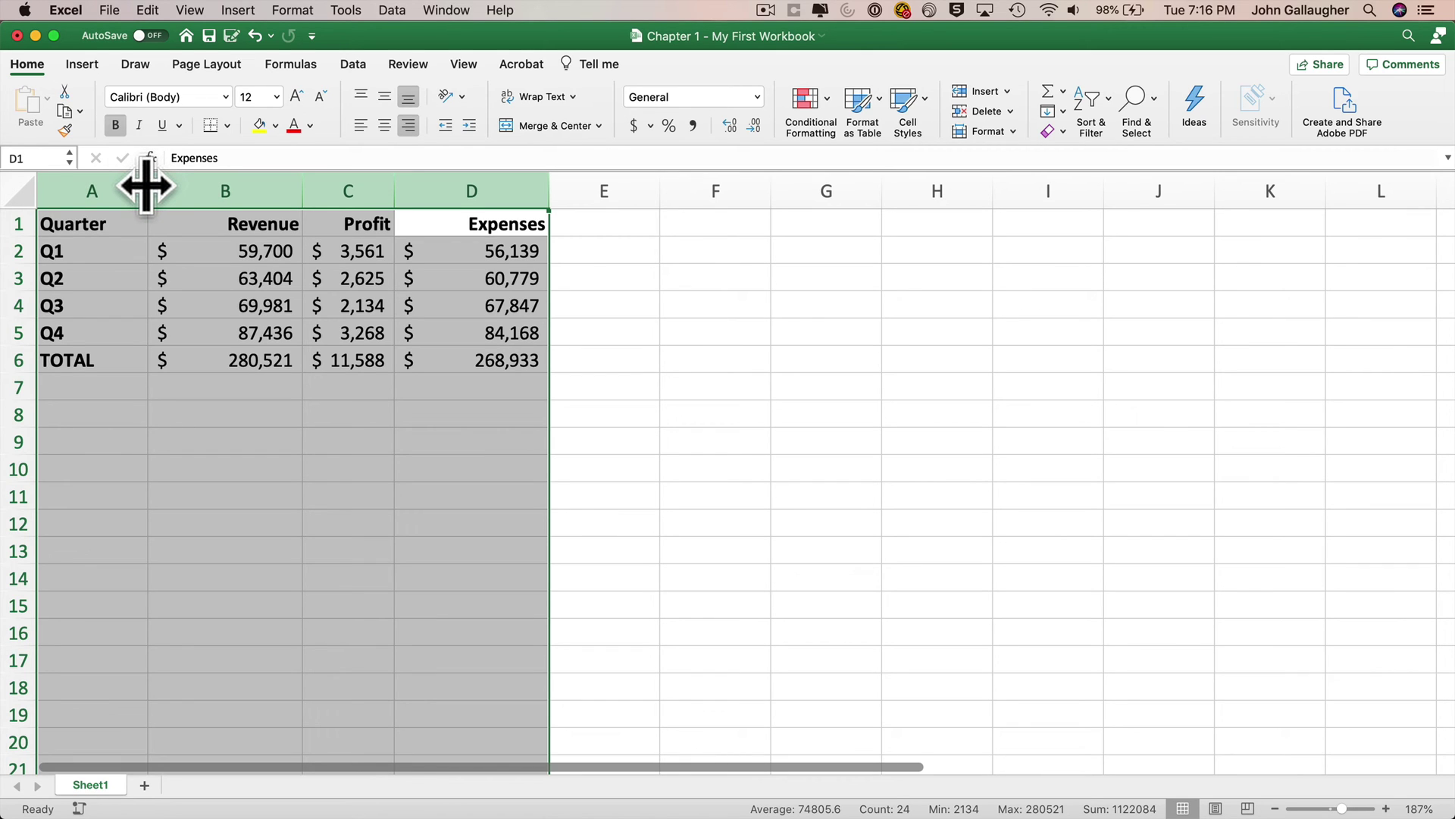
double_click(145, 185)
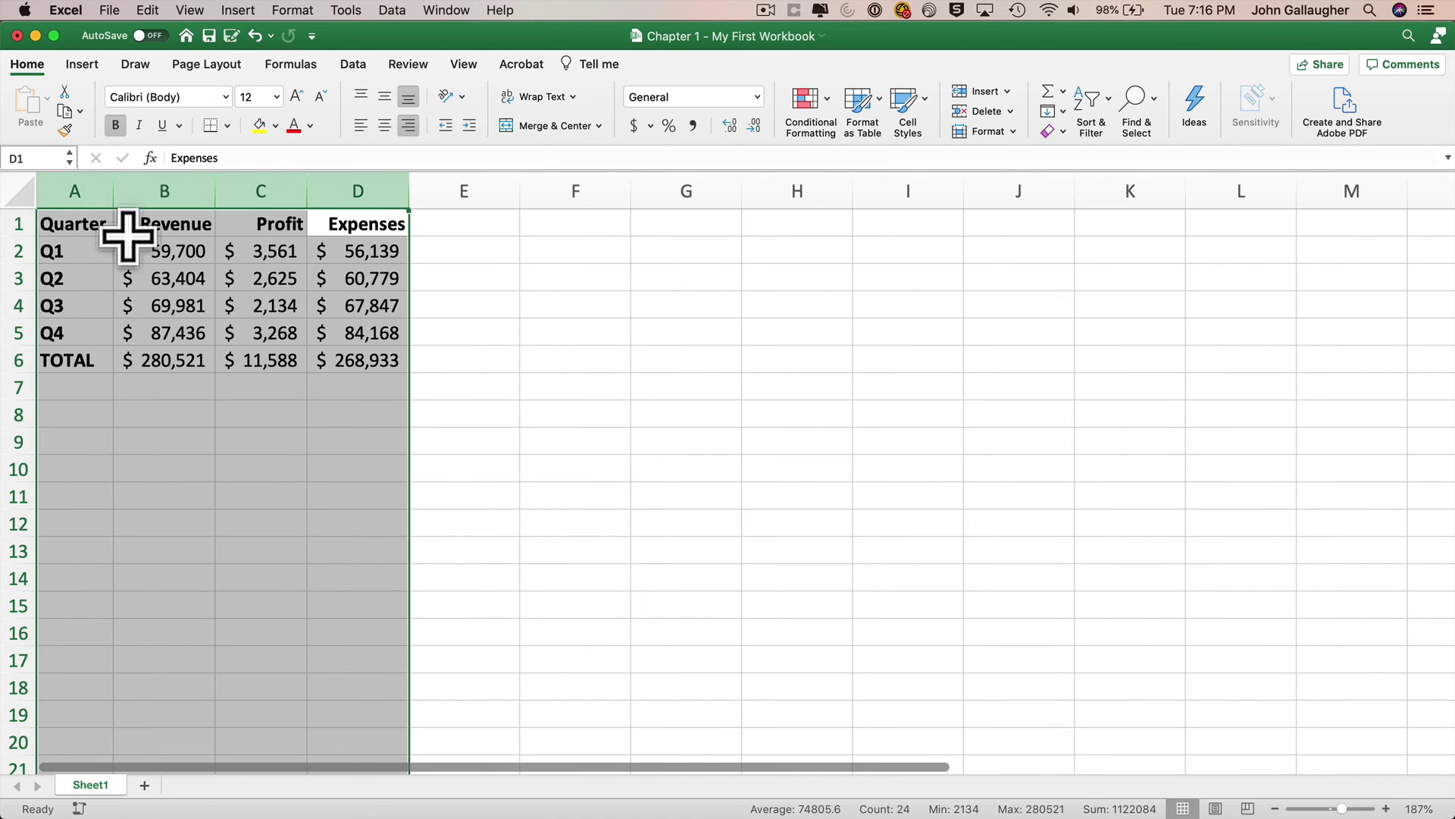
click(585, 366)
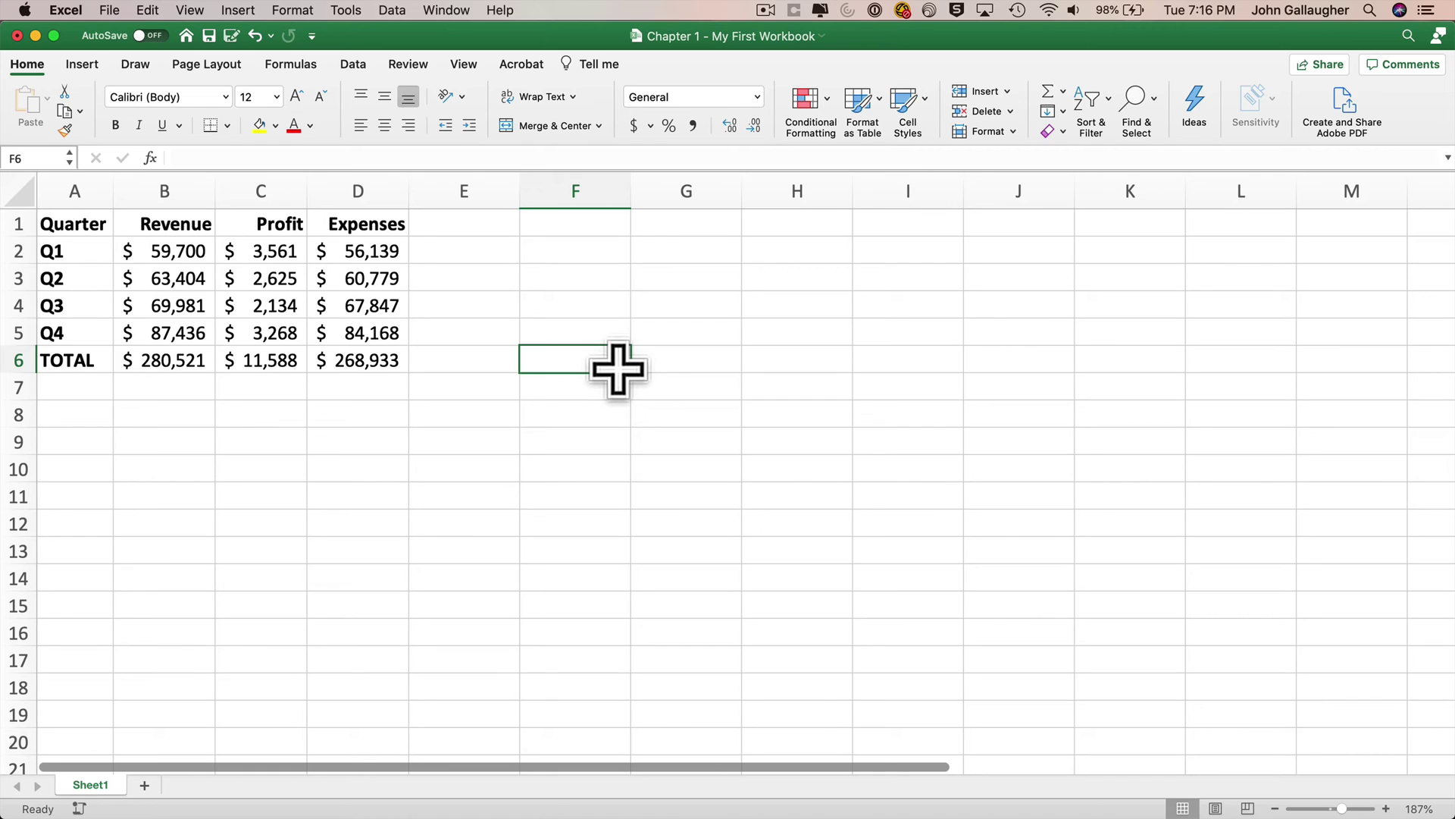
- Clear only the formats from the whole table A1:D6, keeping its contents
click(392, 357)
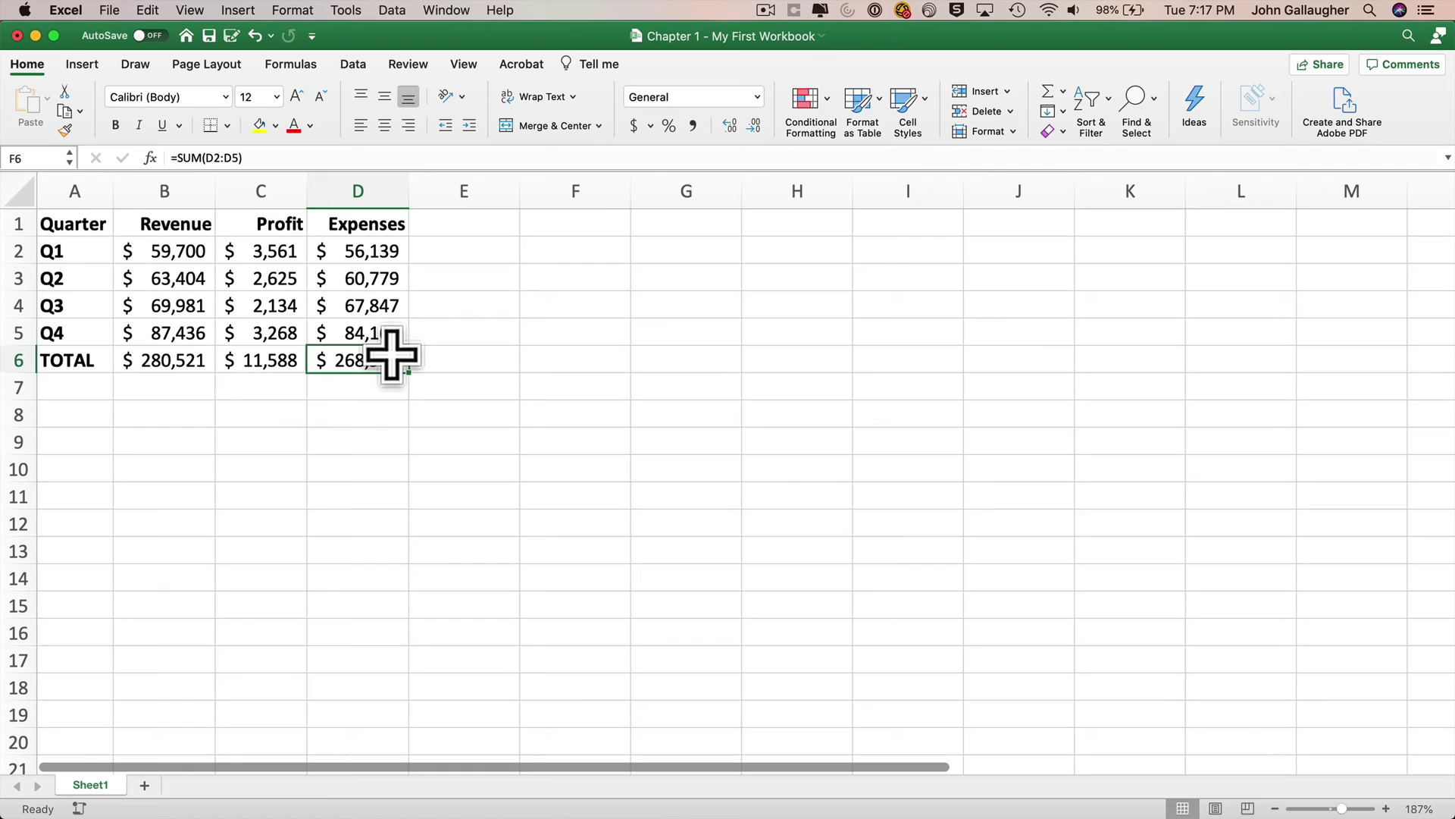
drag(392, 357, 71, 228)
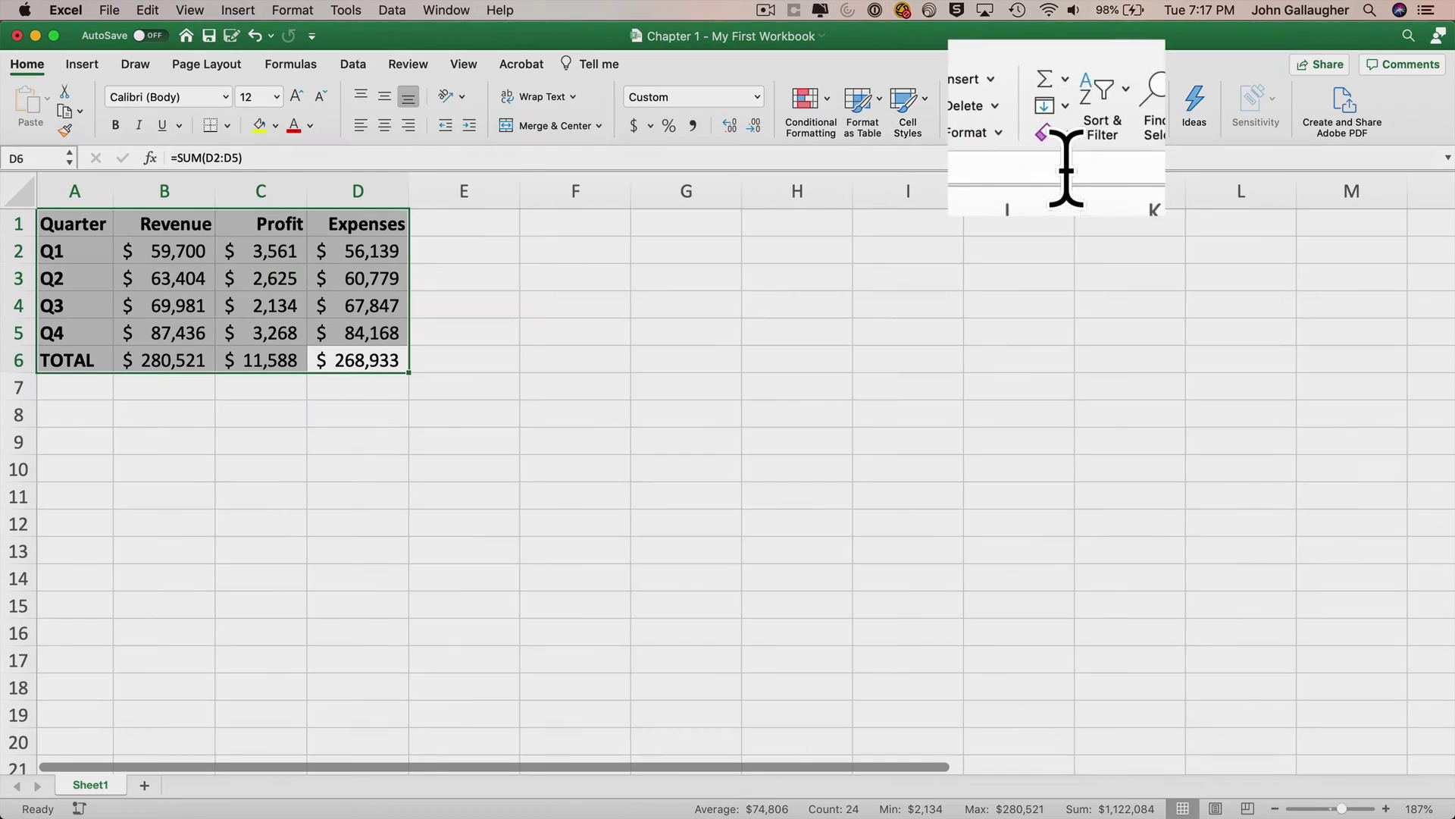
click(1048, 132)
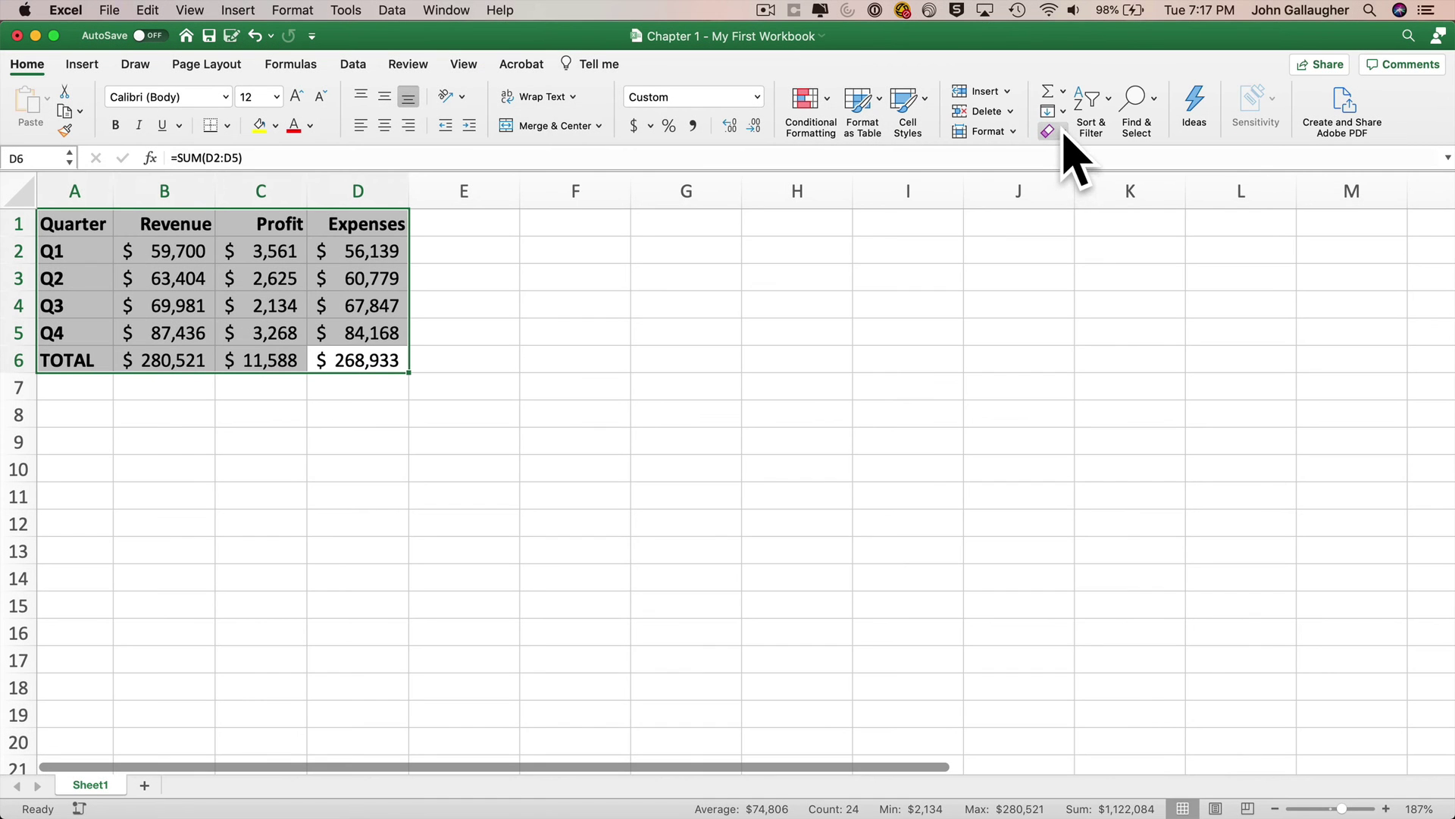
click(1061, 133)
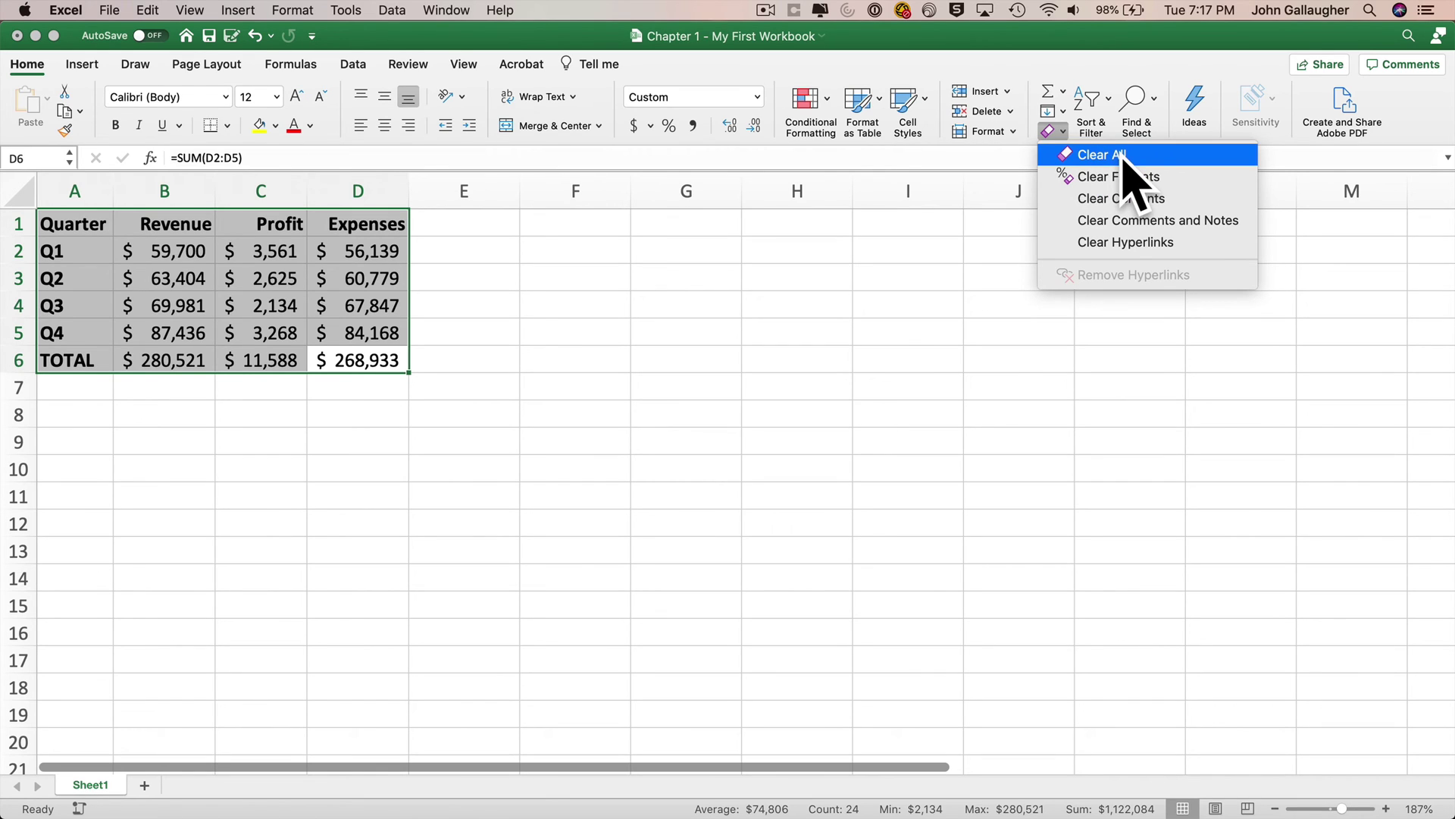
click(1170, 182)
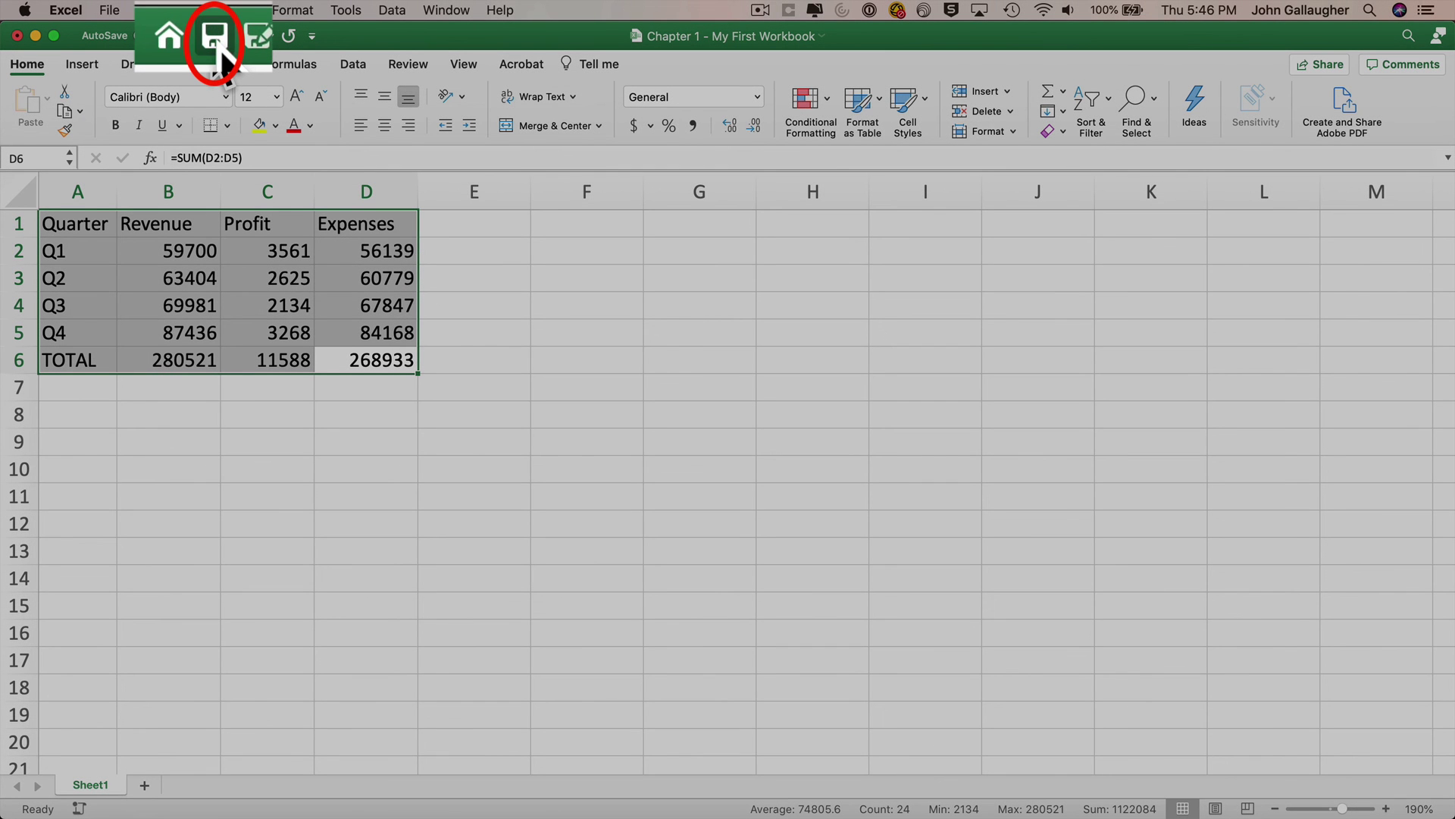
- Save the workbook under its existing file name
click(219, 50)
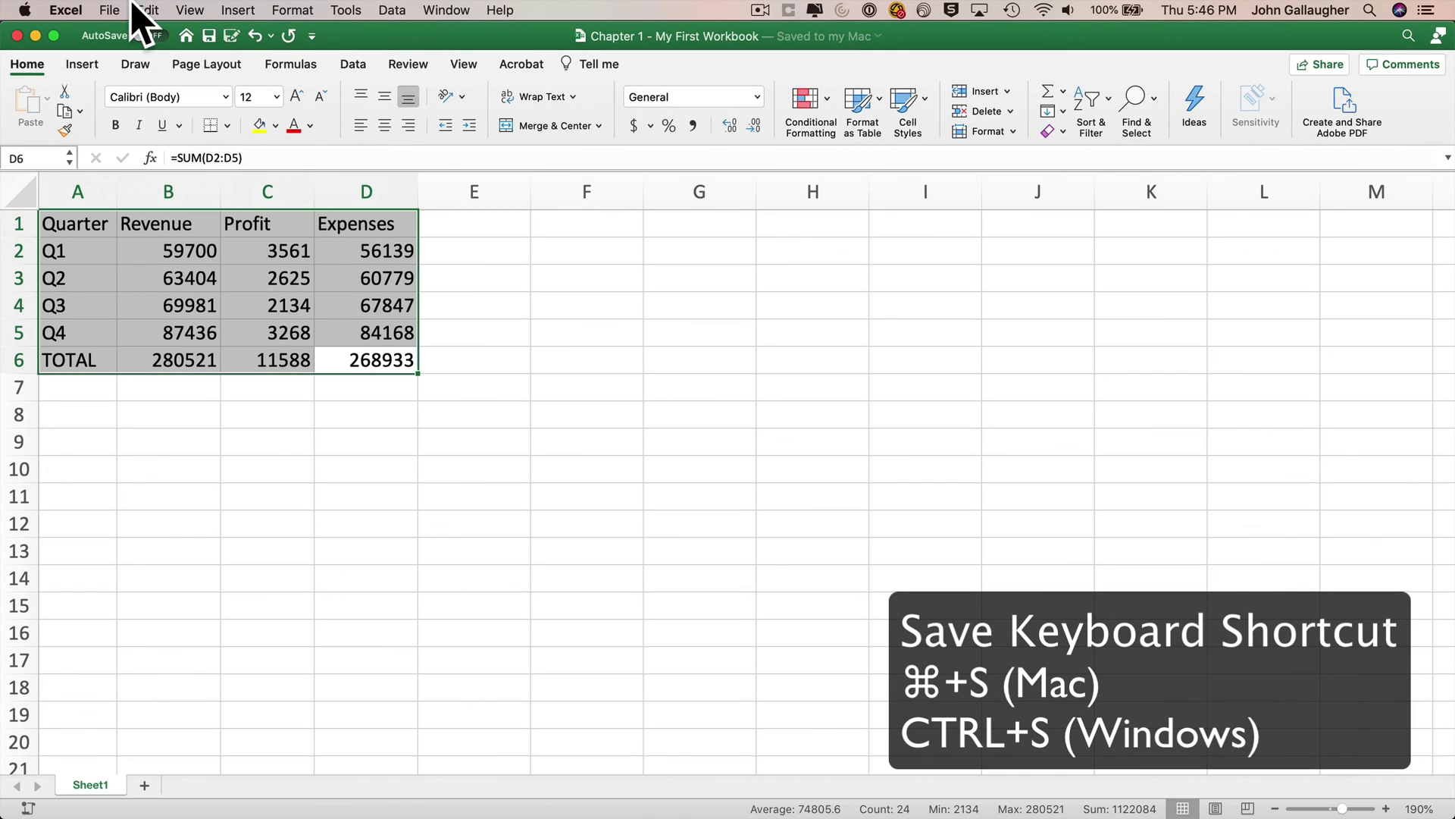
click(114, 11)
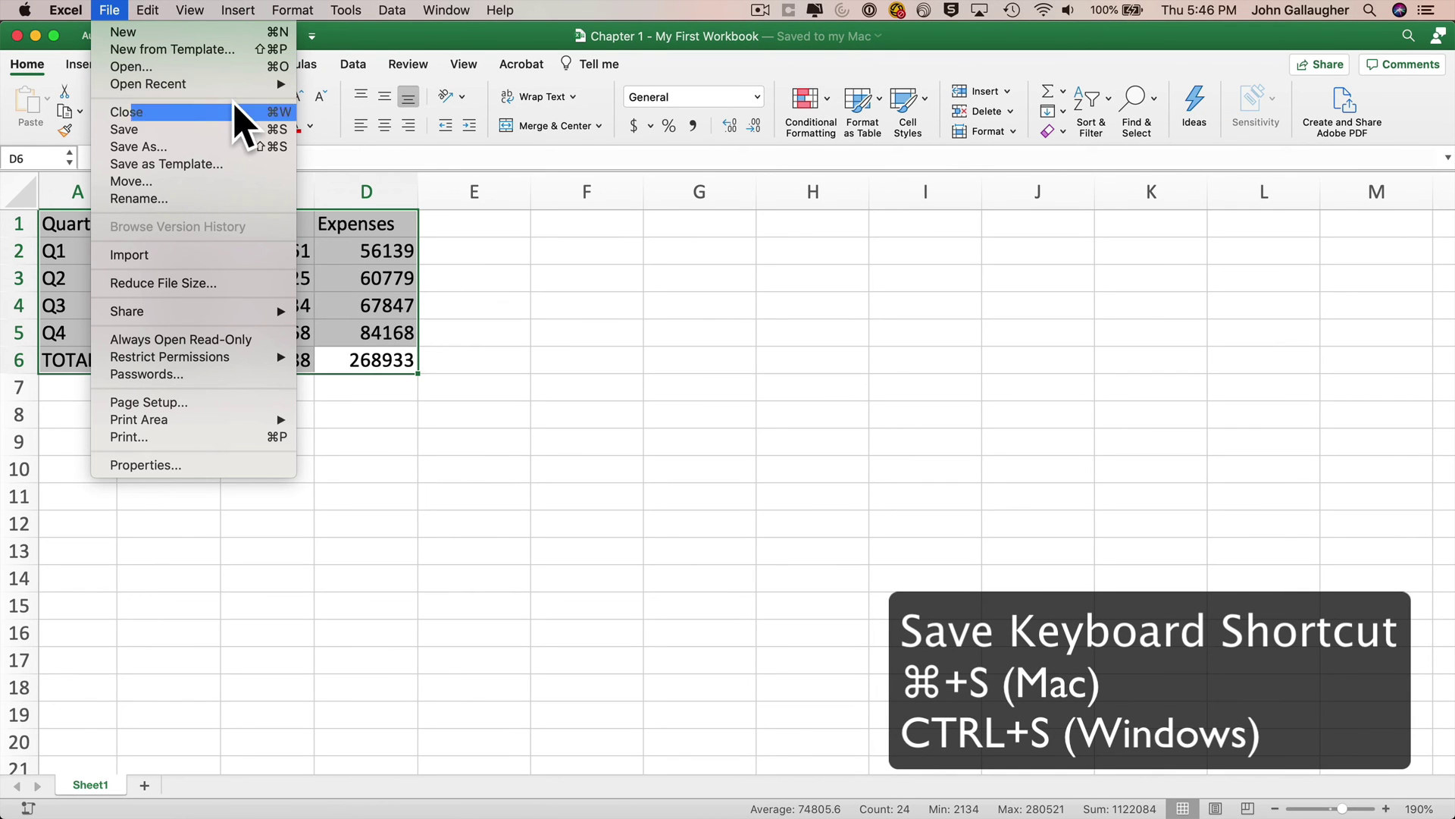
click(279, 130)
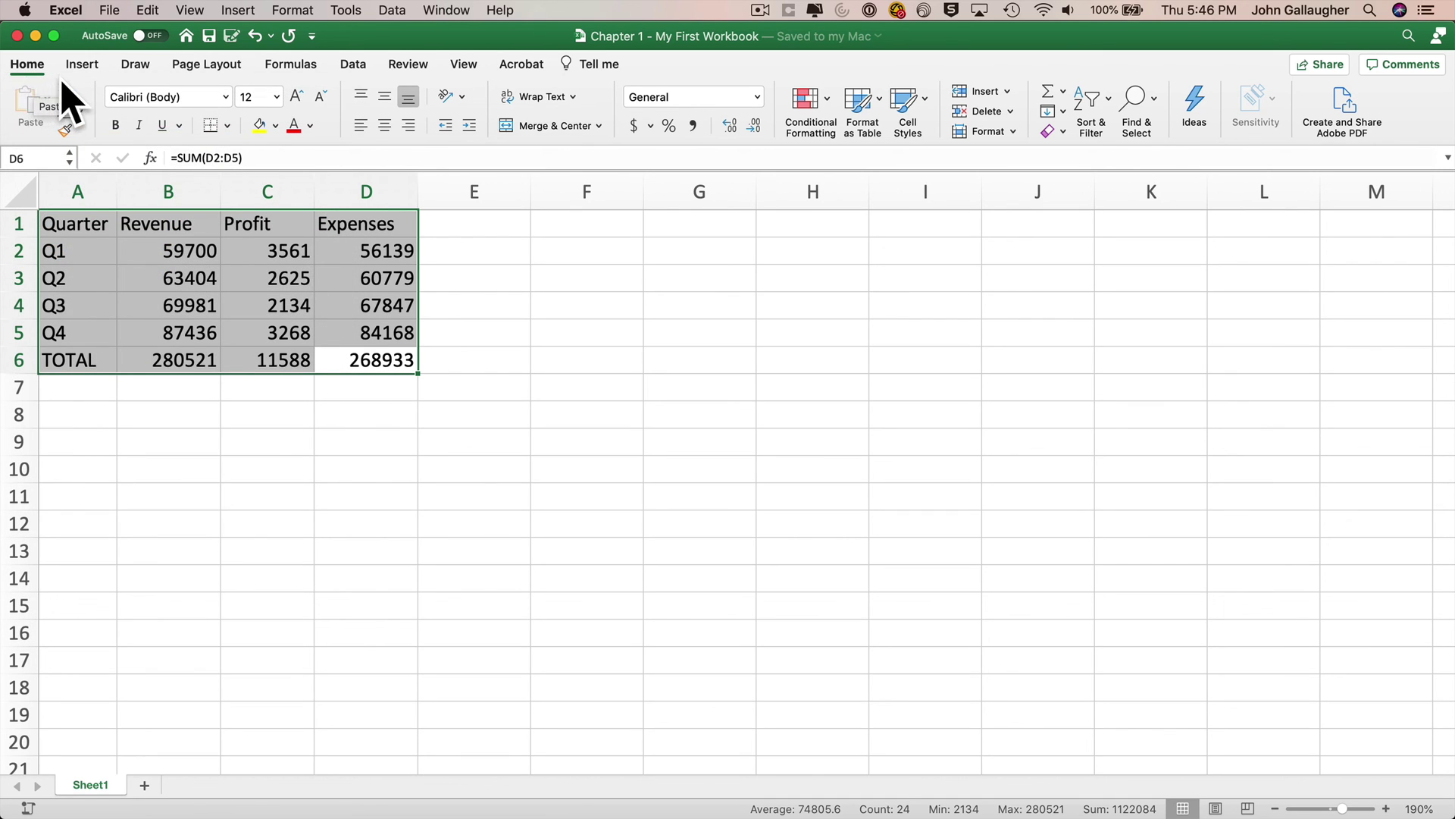
click(116, 10)
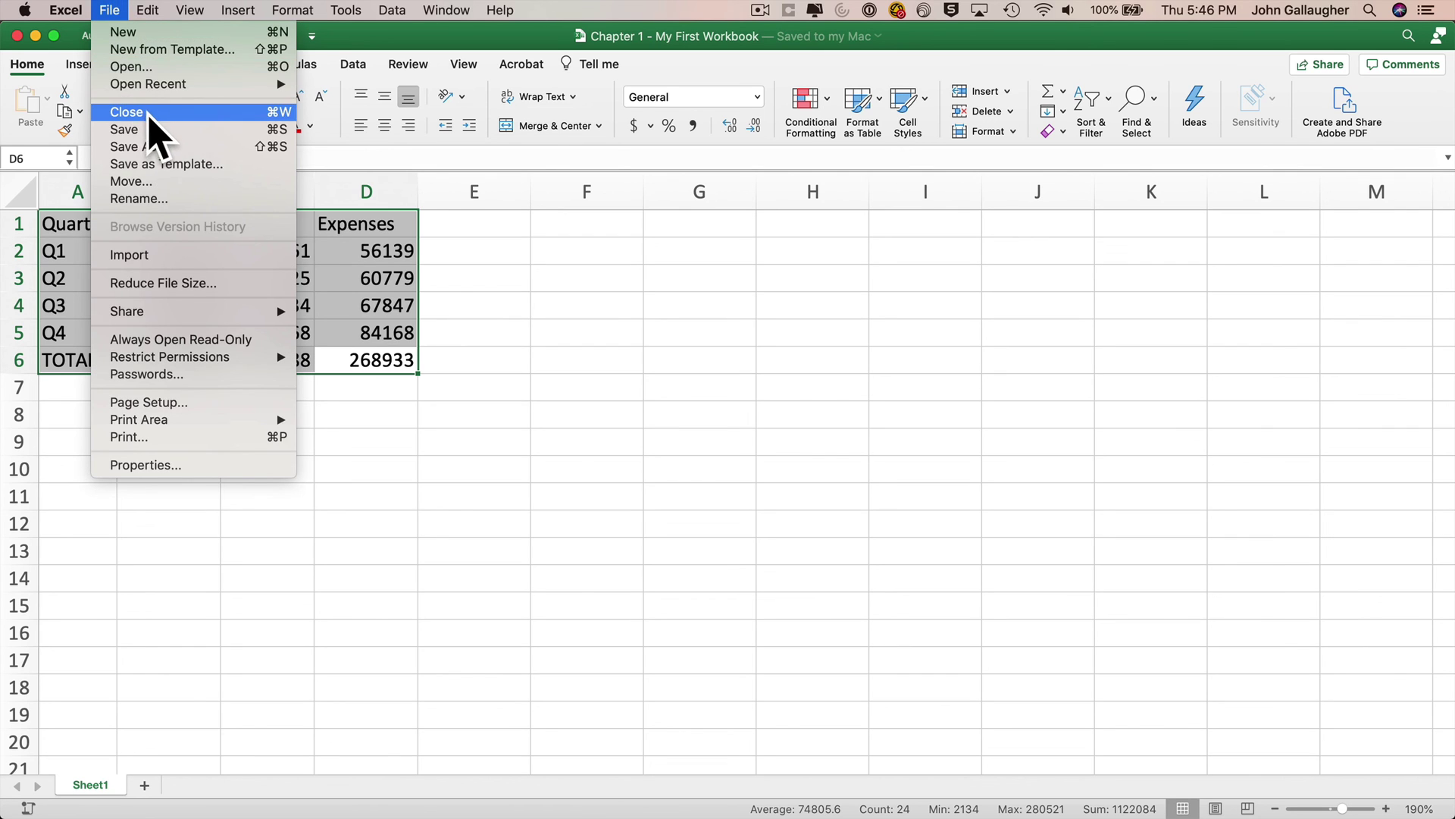
click(159, 129)
- Start saving a copy of the workbook, entering the surname, first initial and Sec1 as the new file name
click(111, 11)
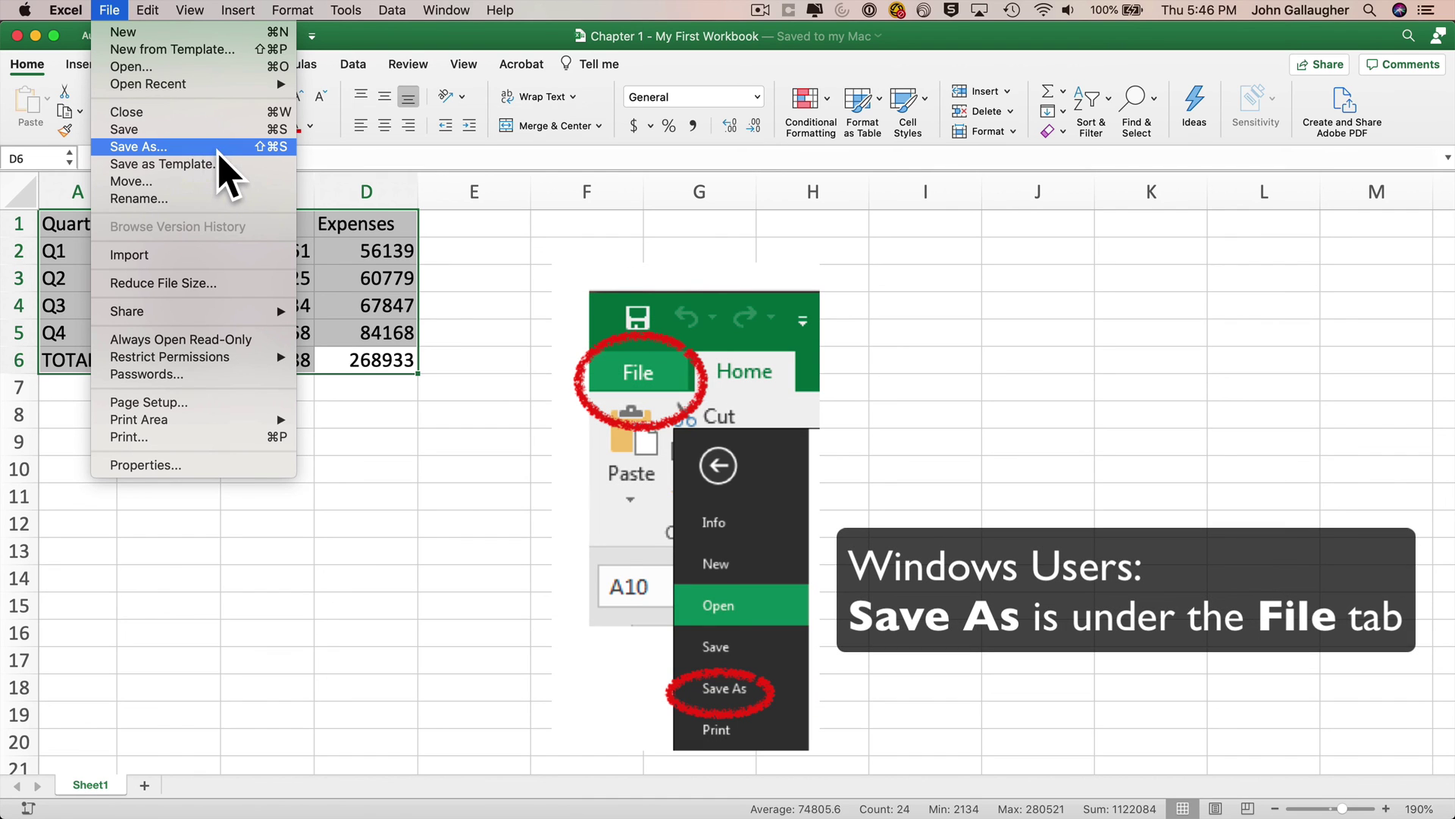
click(230, 152)
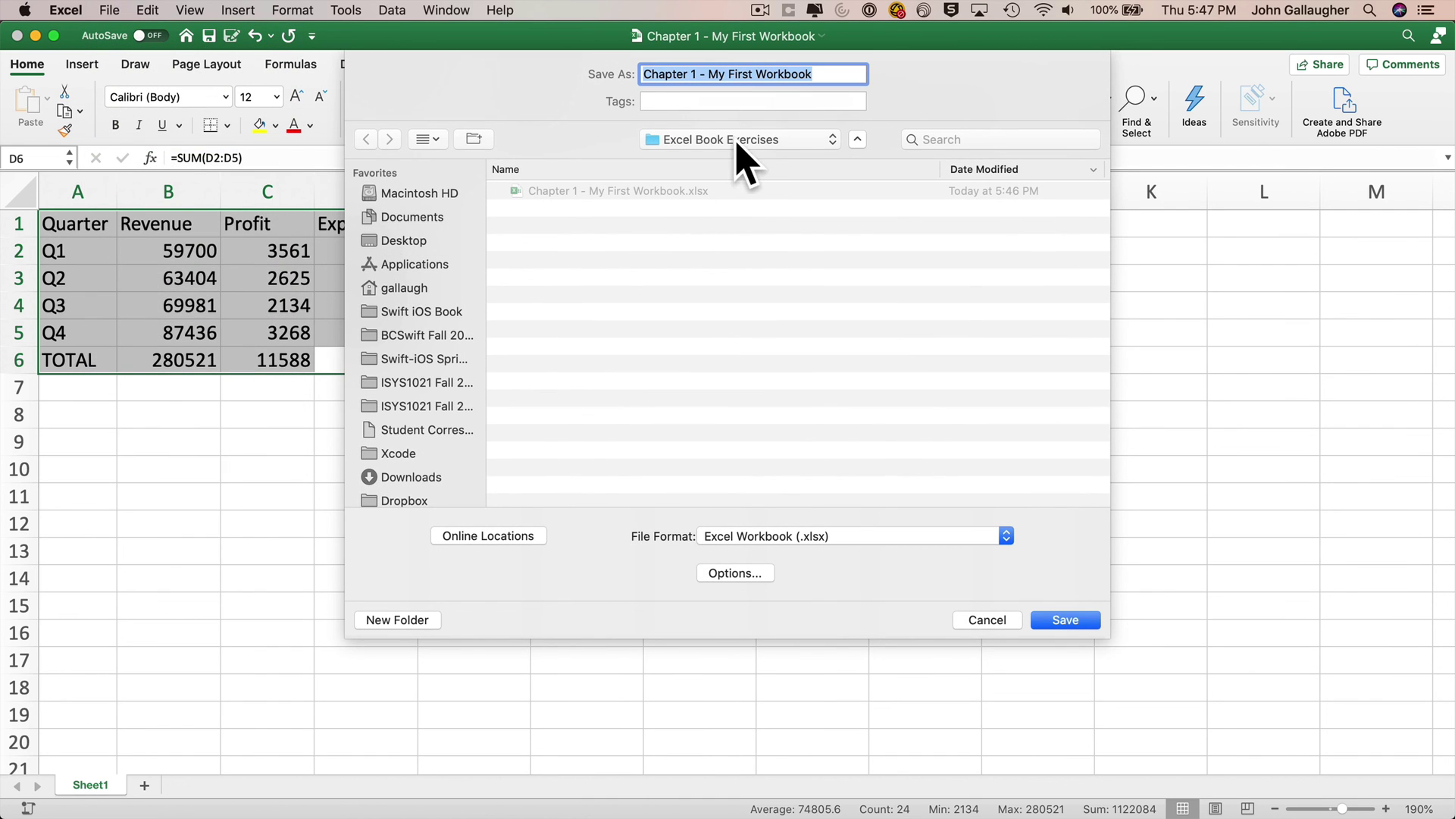
text(Gallaugher-J-Sec1)
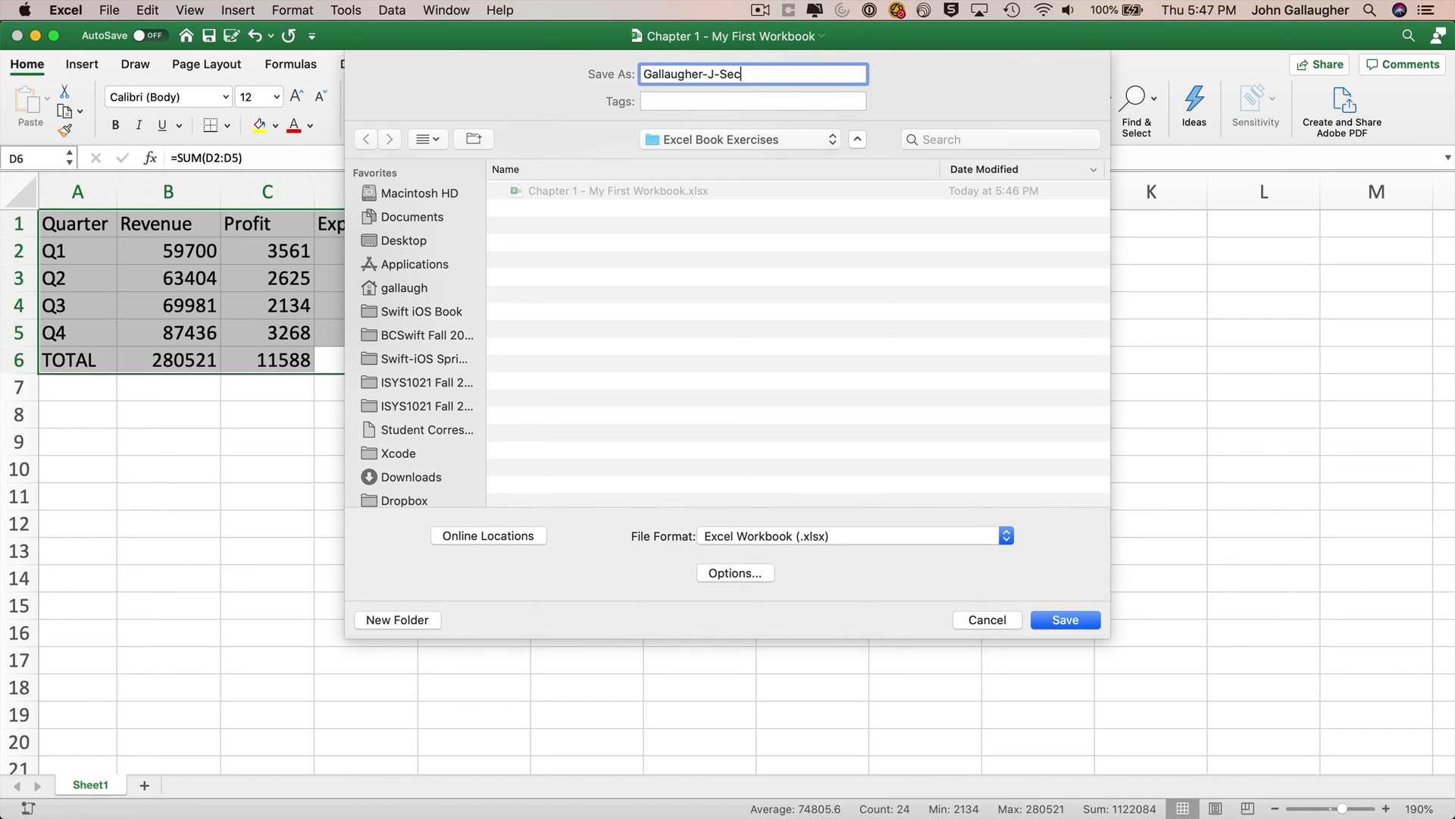